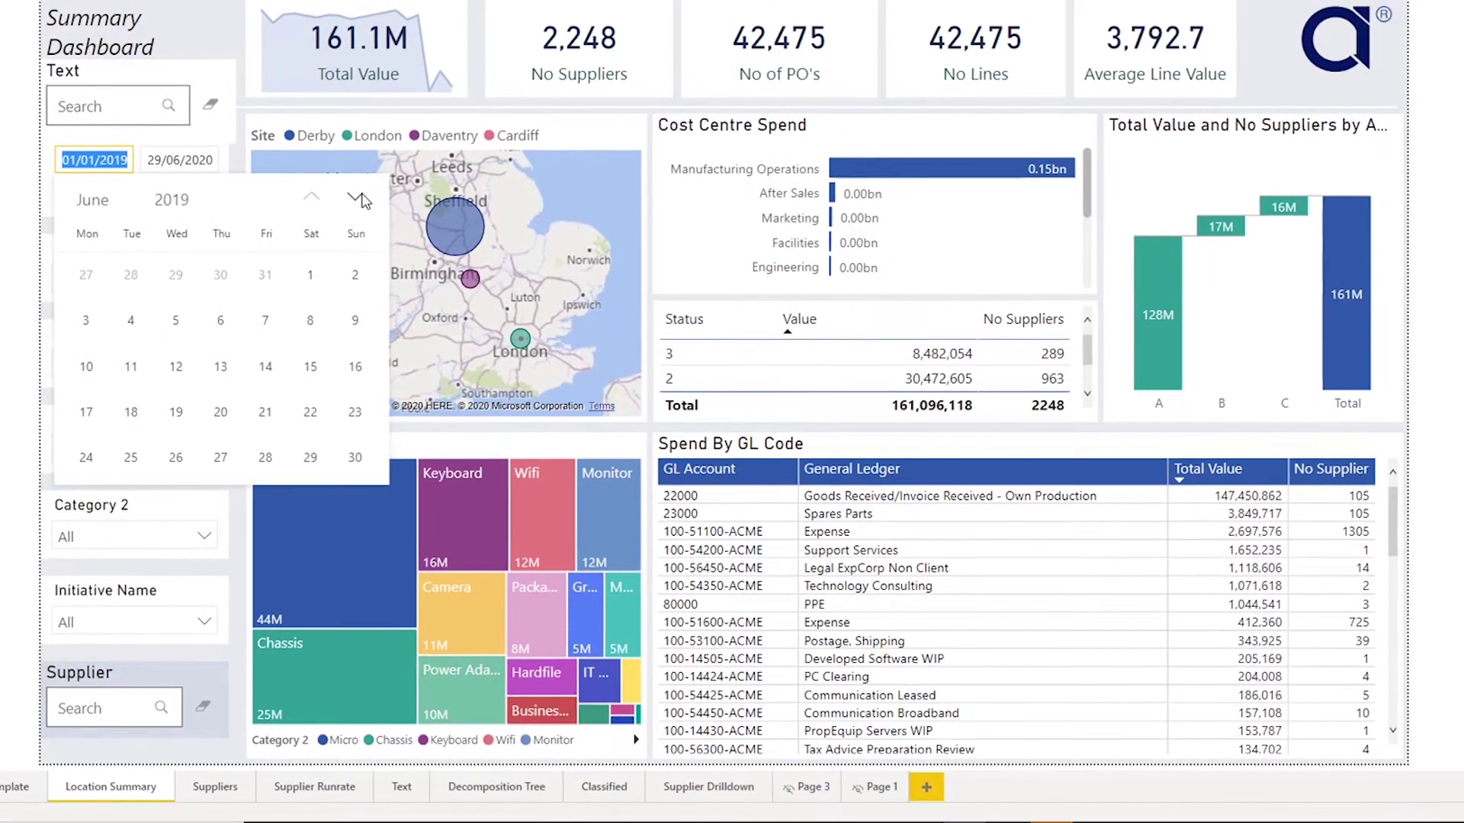
Set the start date of the summary dashboard's date range to 01/06/2019
click(316, 278)
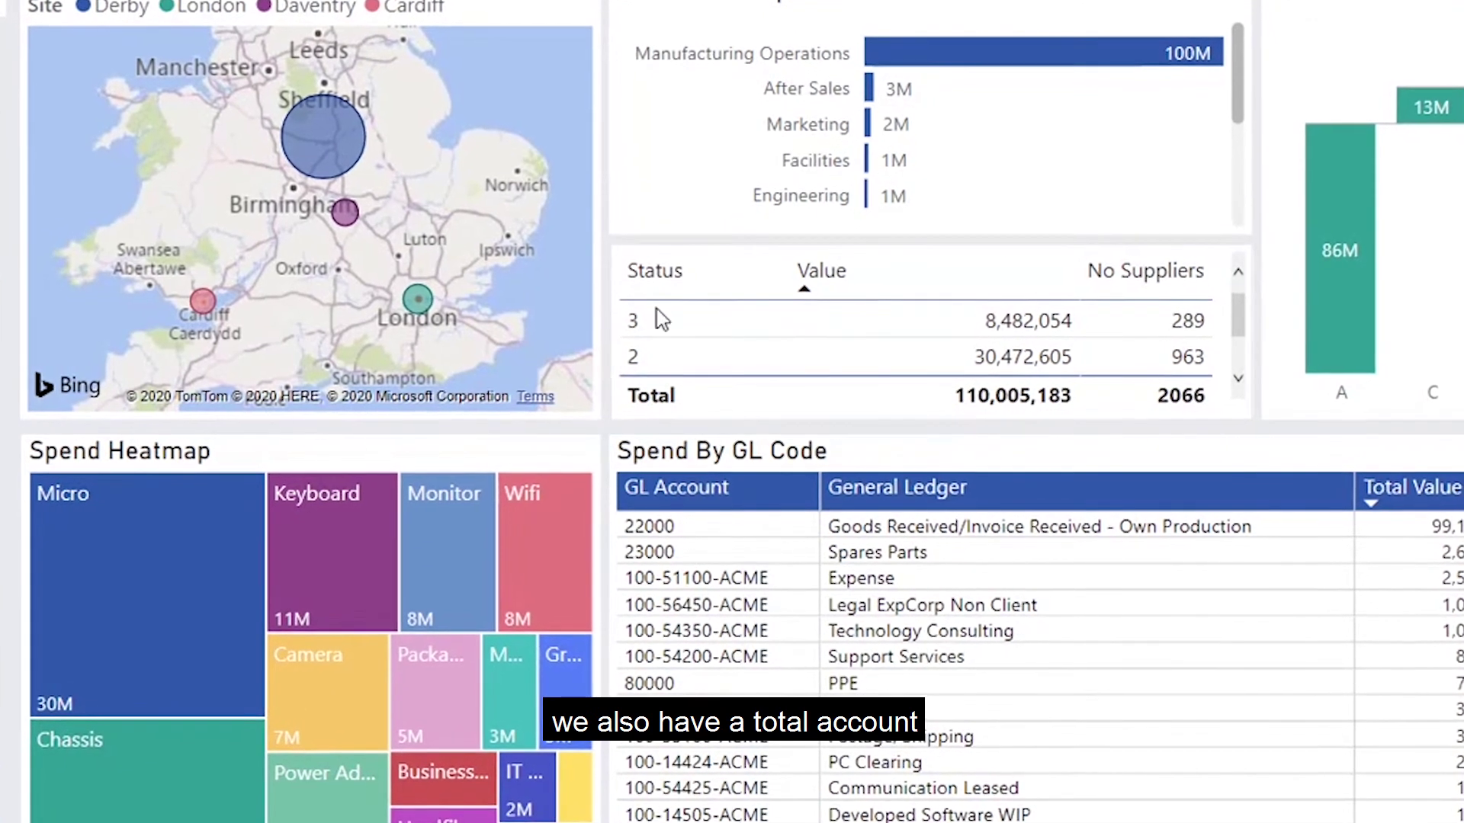
Inspect the total value of the Derby, Daventry, Cardiff and London sites on the map
mouse_move(328, 142)
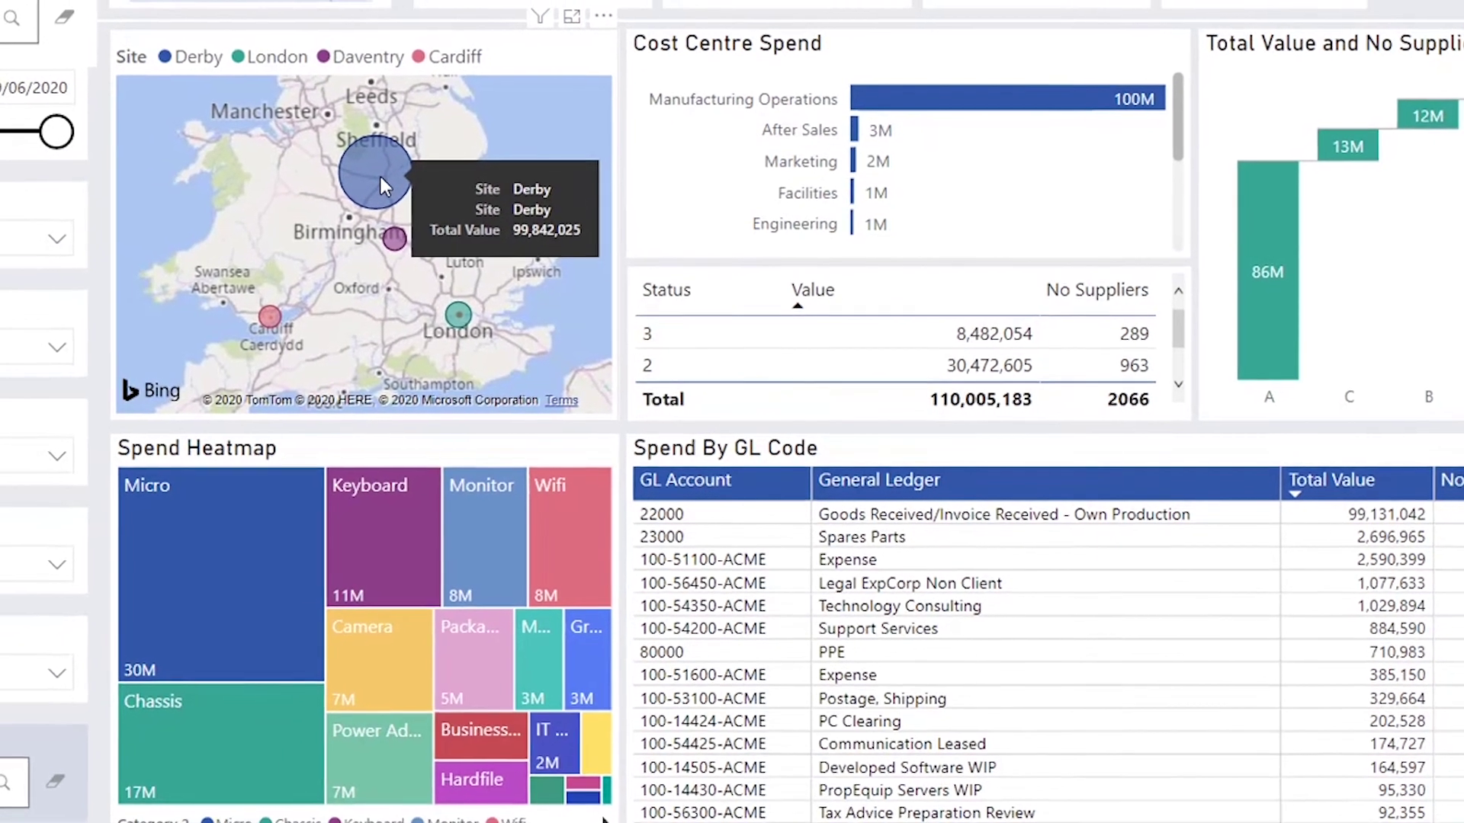
mouse_move(400, 244)
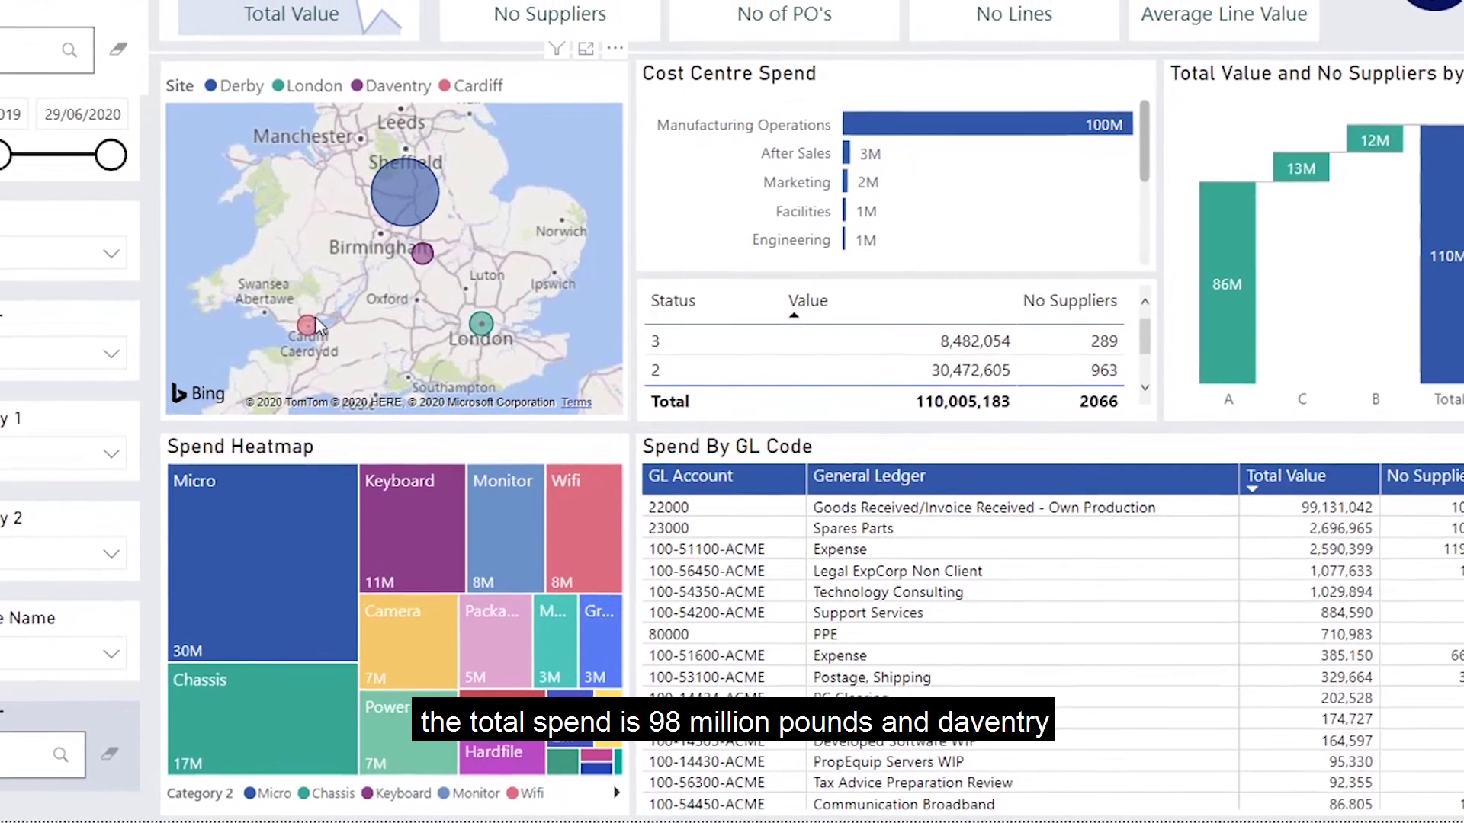
mouse_move(315, 328)
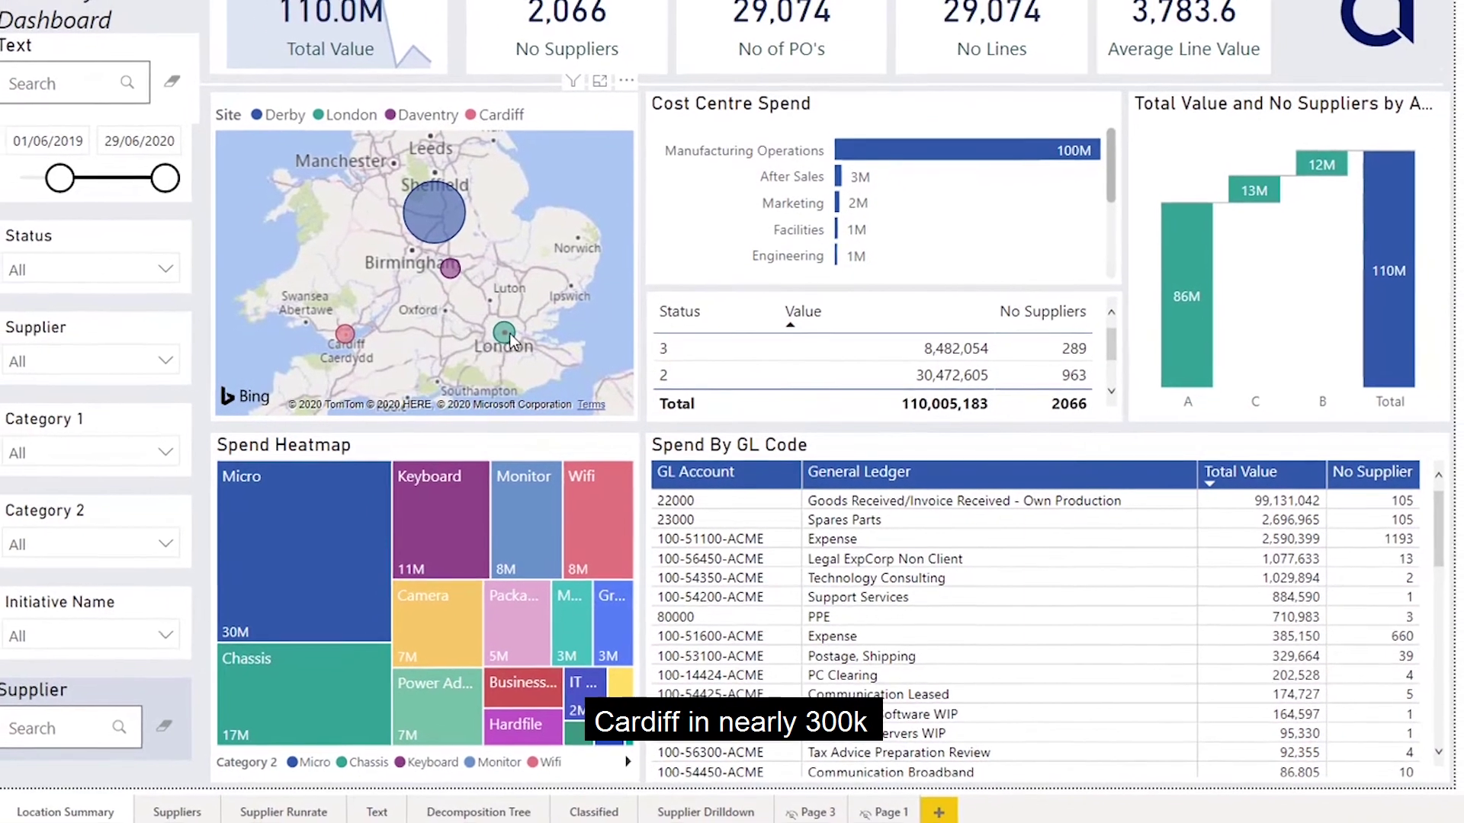
mouse_move(504, 337)
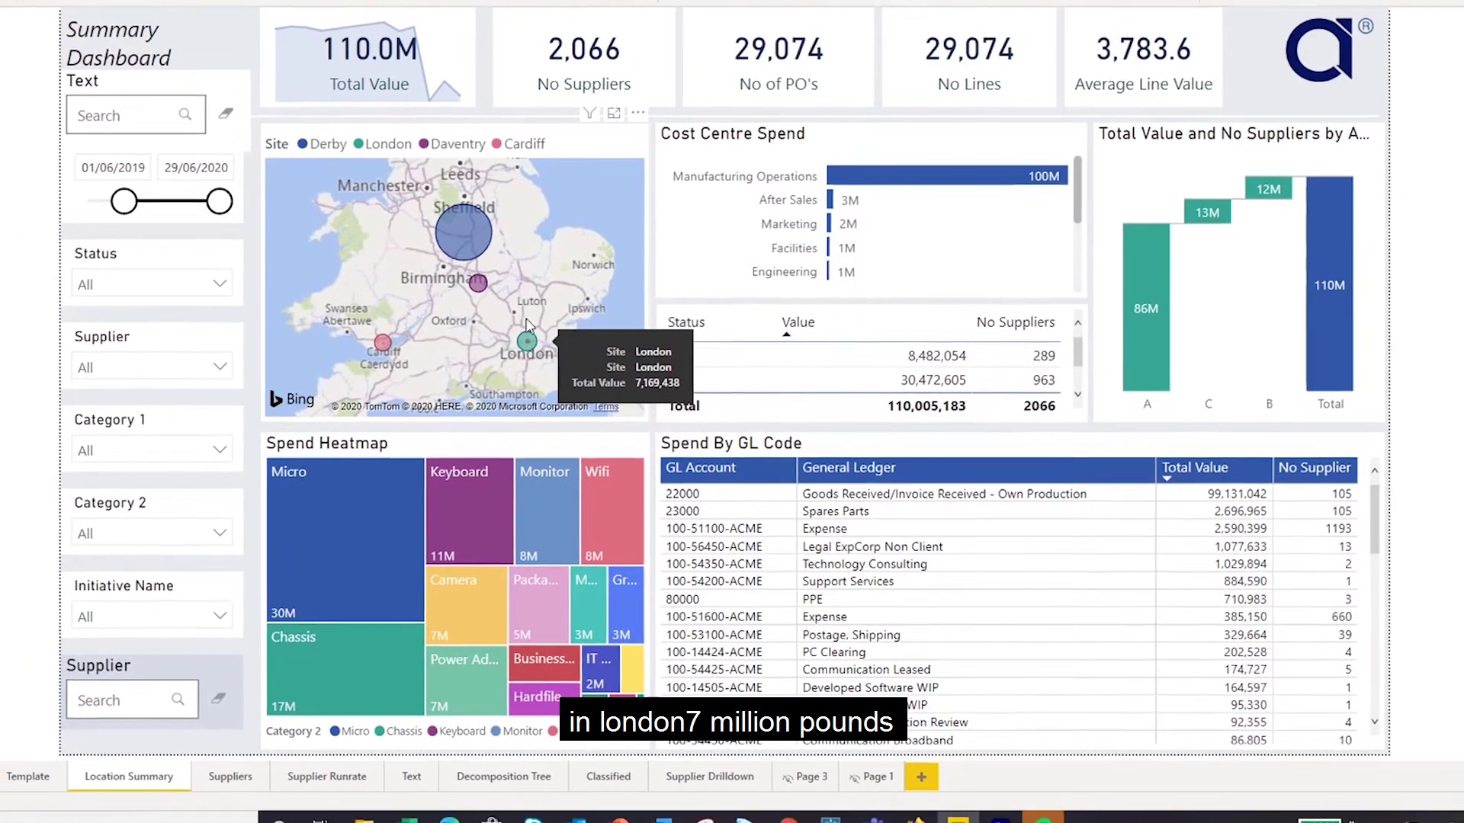
mouse_move(466, 234)
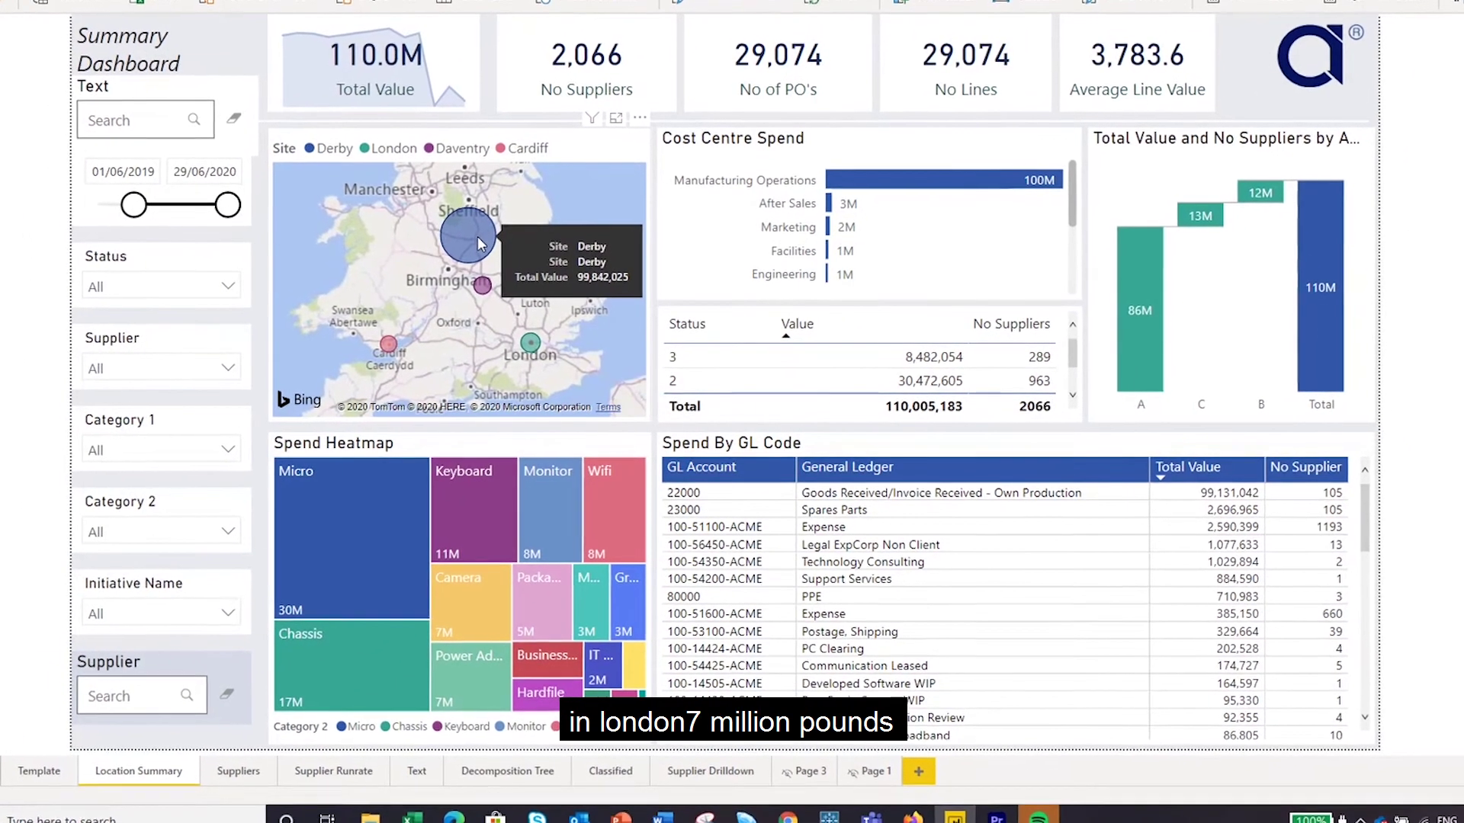
Cross-filter the summary dashboard by the Derby site to check its suppliers and cost centre spend, and clear the selection
click(478, 242)
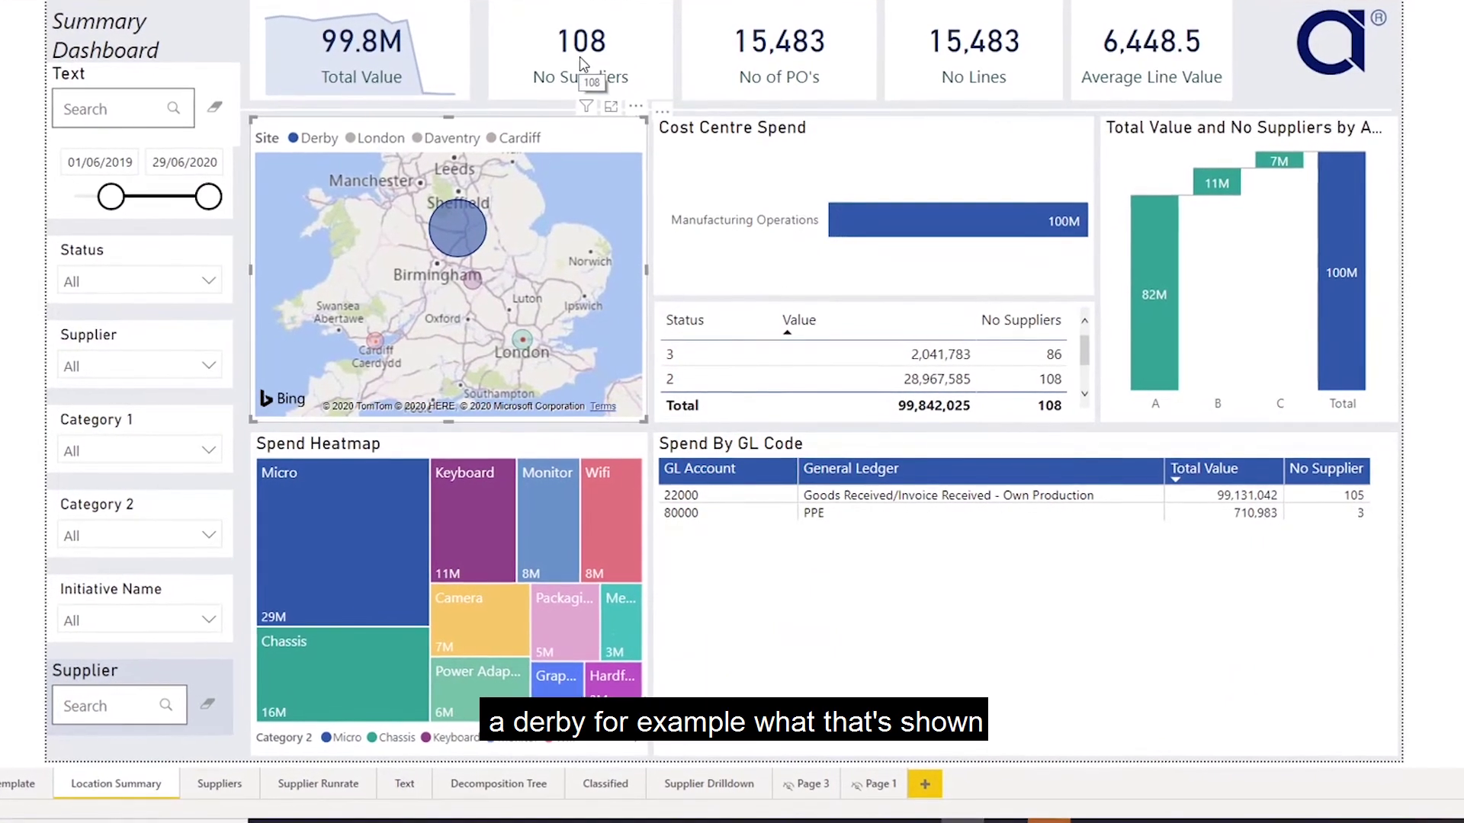
mouse_move(833, 233)
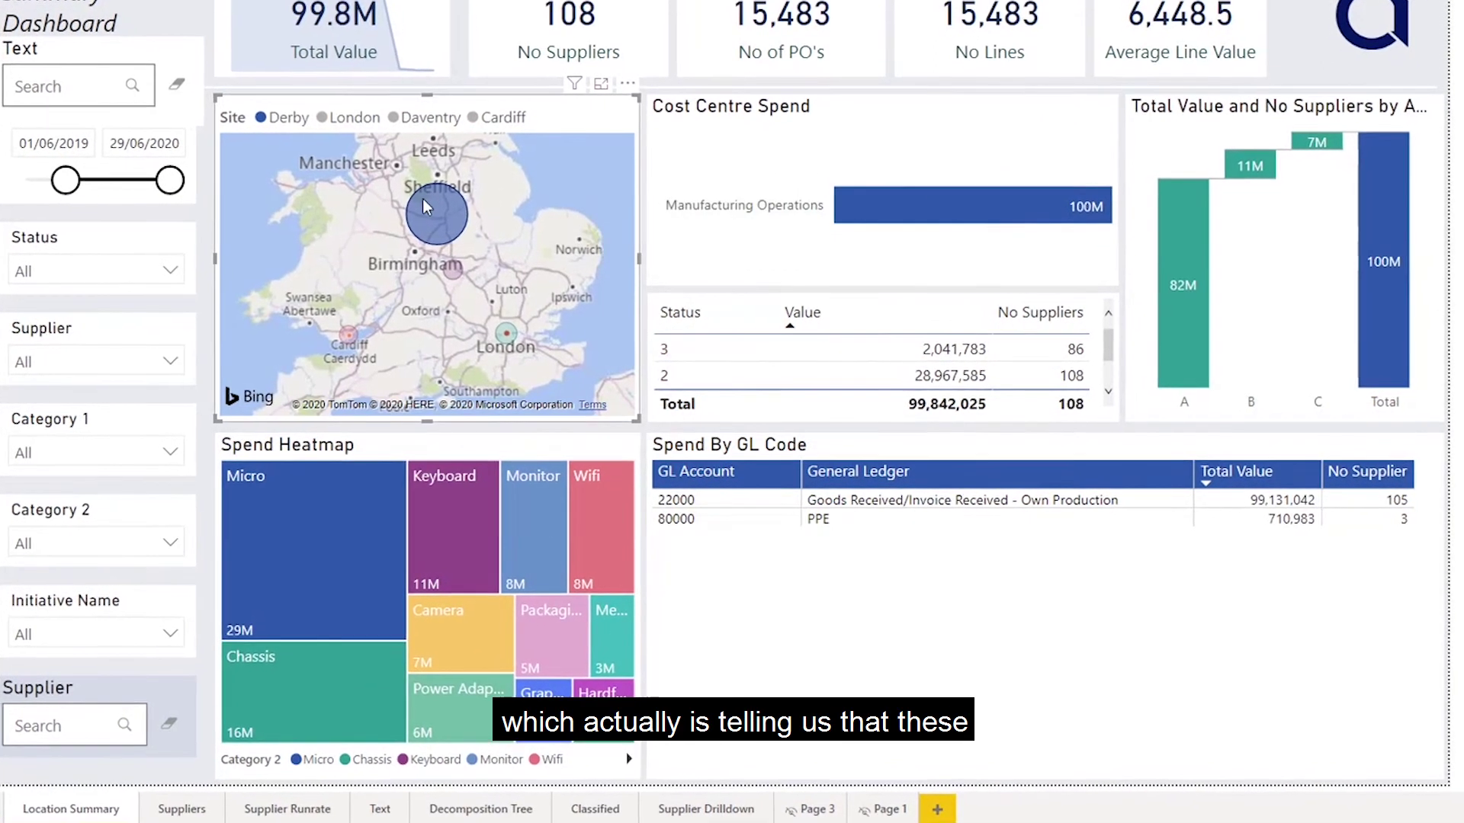
click(420, 205)
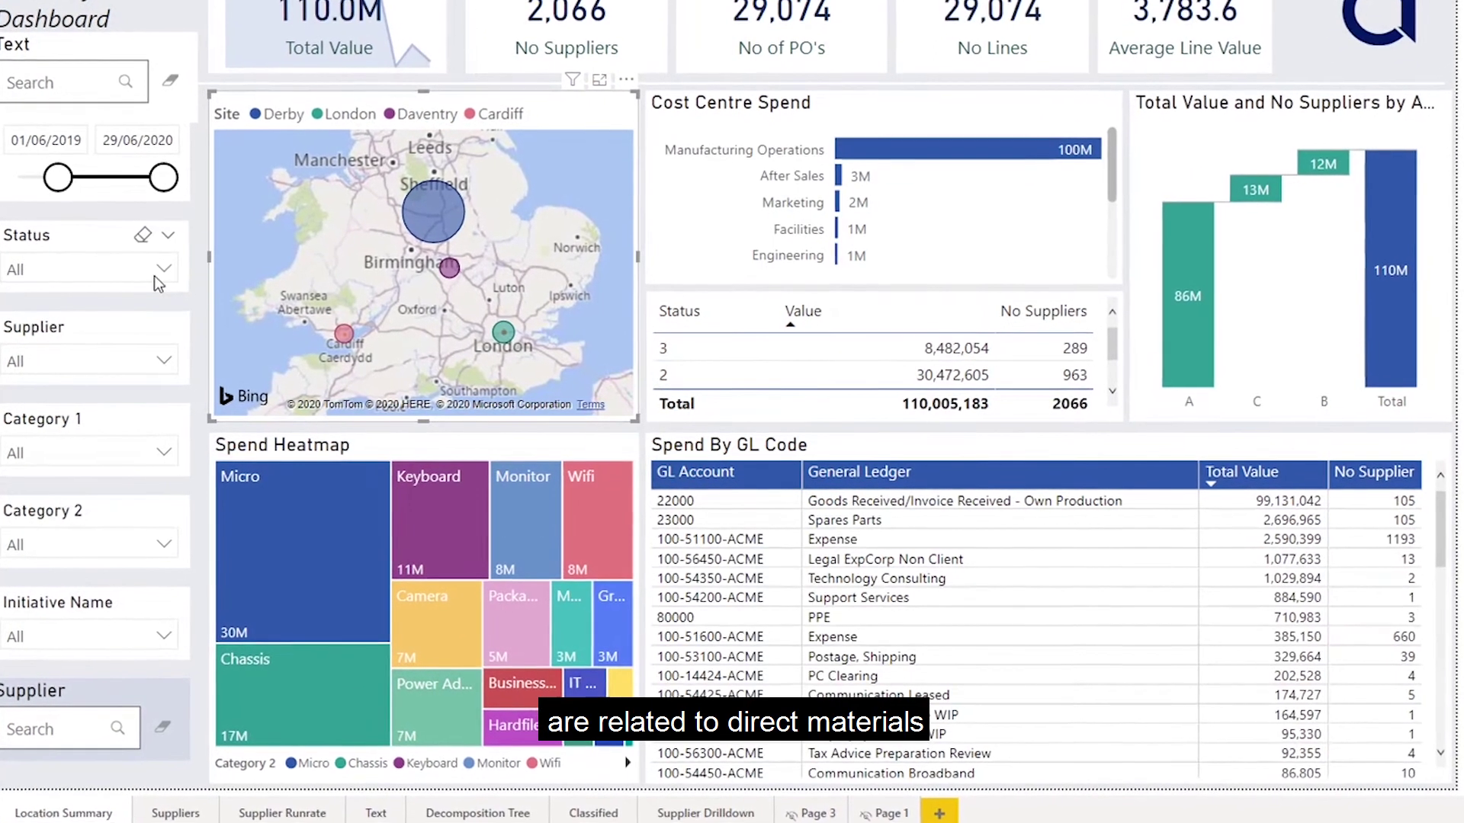
Look through the available options in the Status, Supplier, Category 1 and Category 2 filters
click(166, 271)
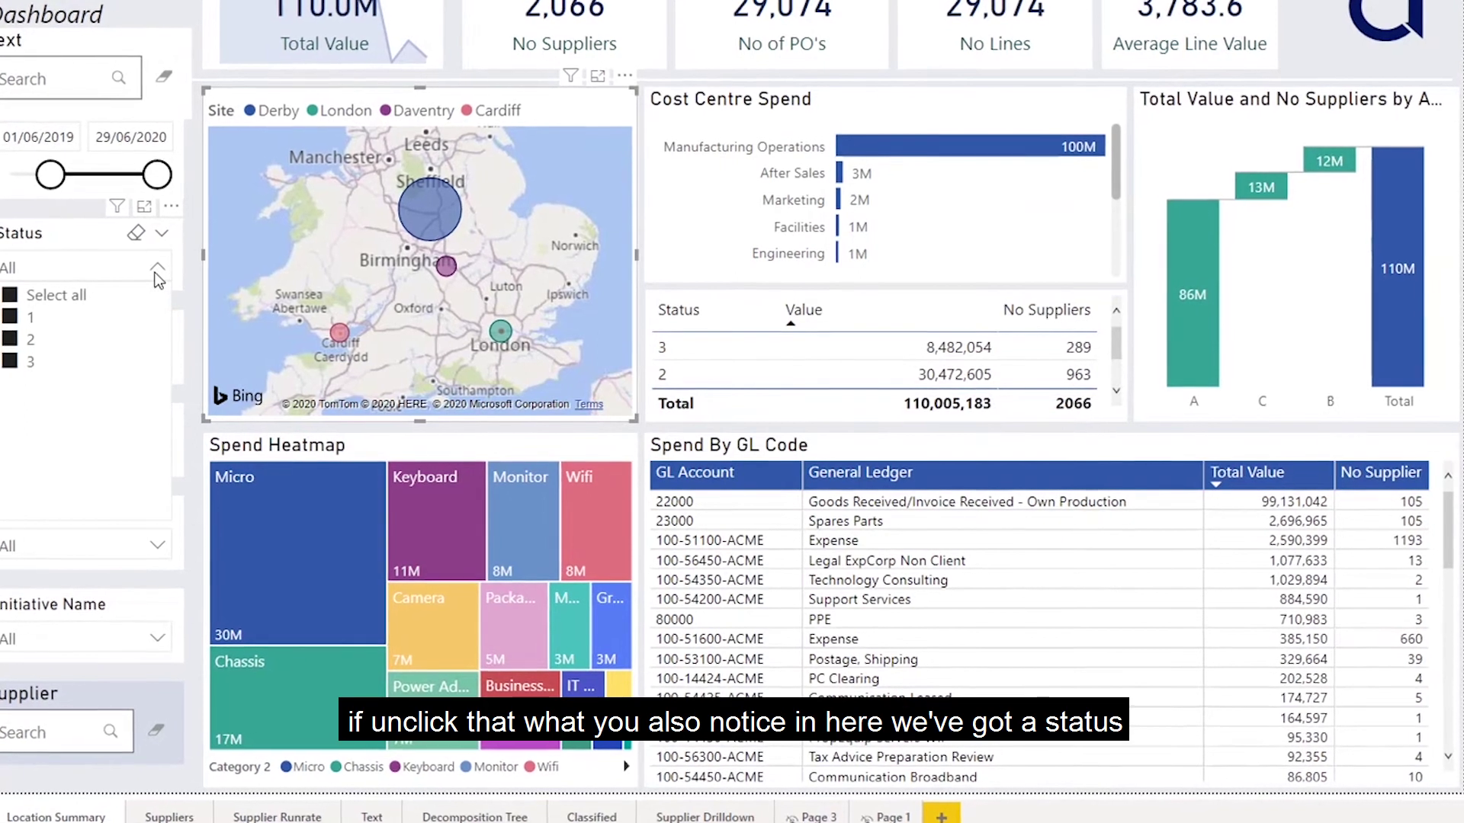
click(152, 271)
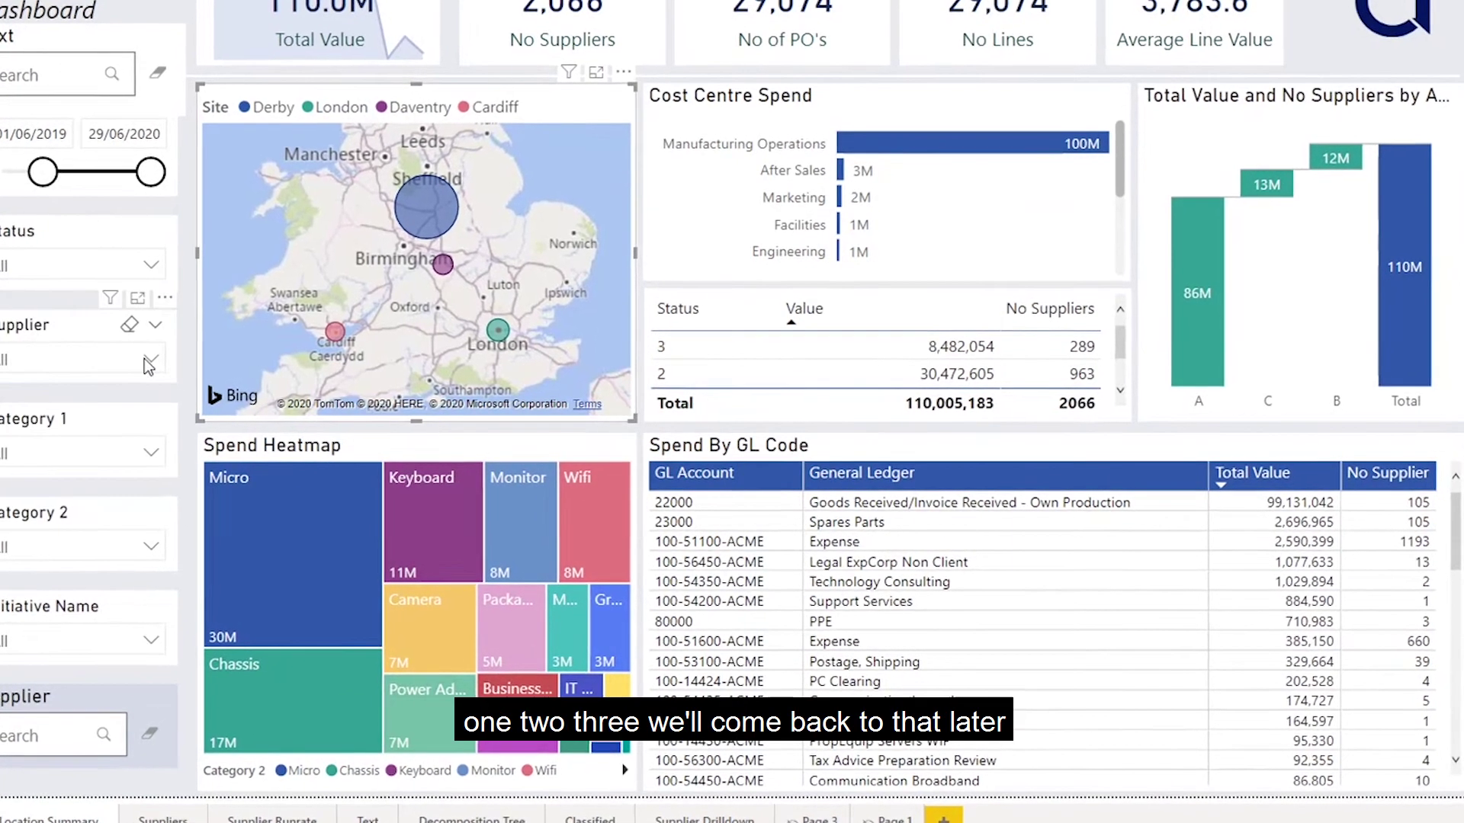
click(143, 358)
drag(152, 102, 162, 136)
click(137, 357)
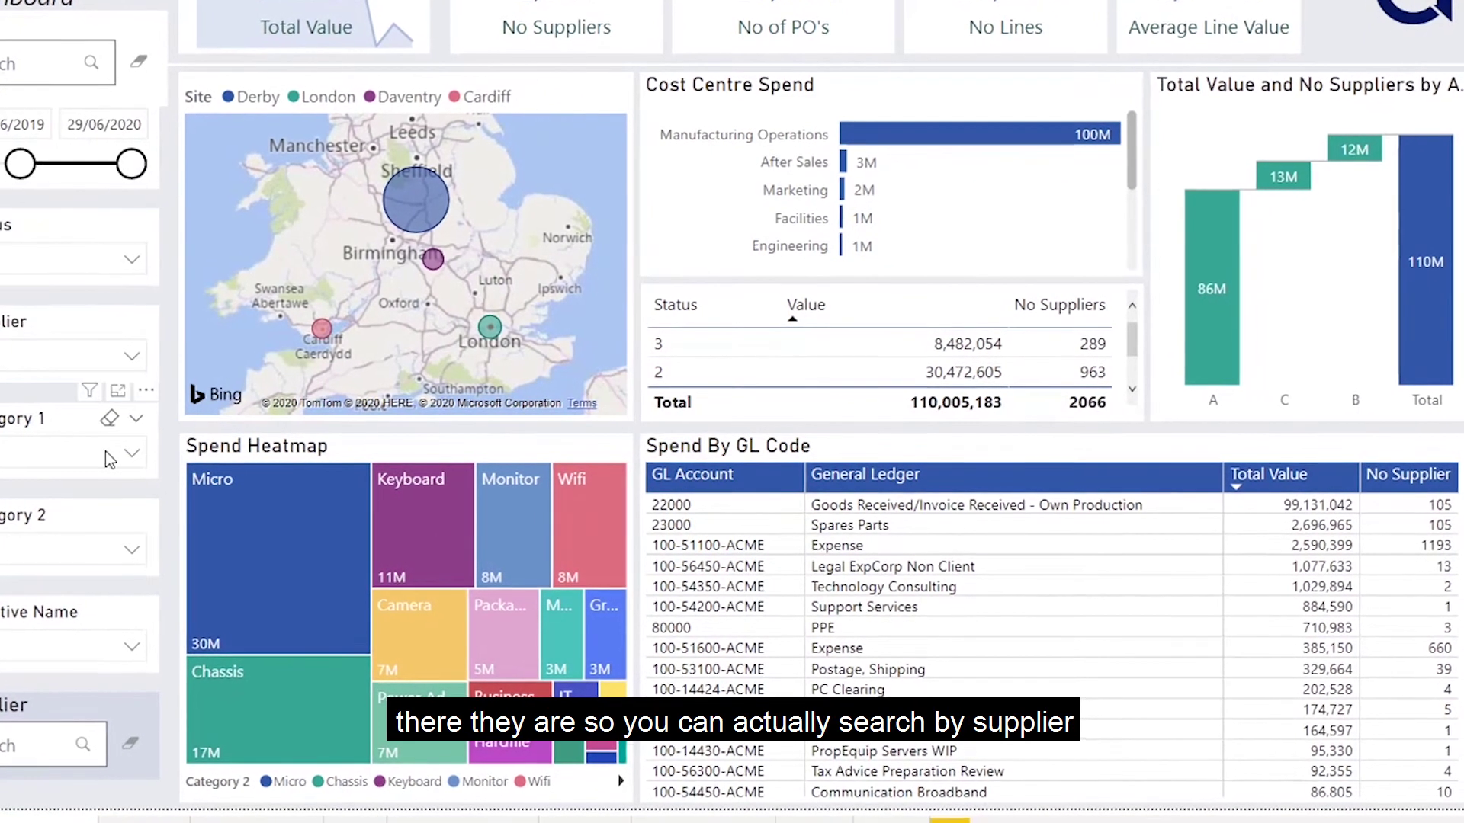
click(136, 458)
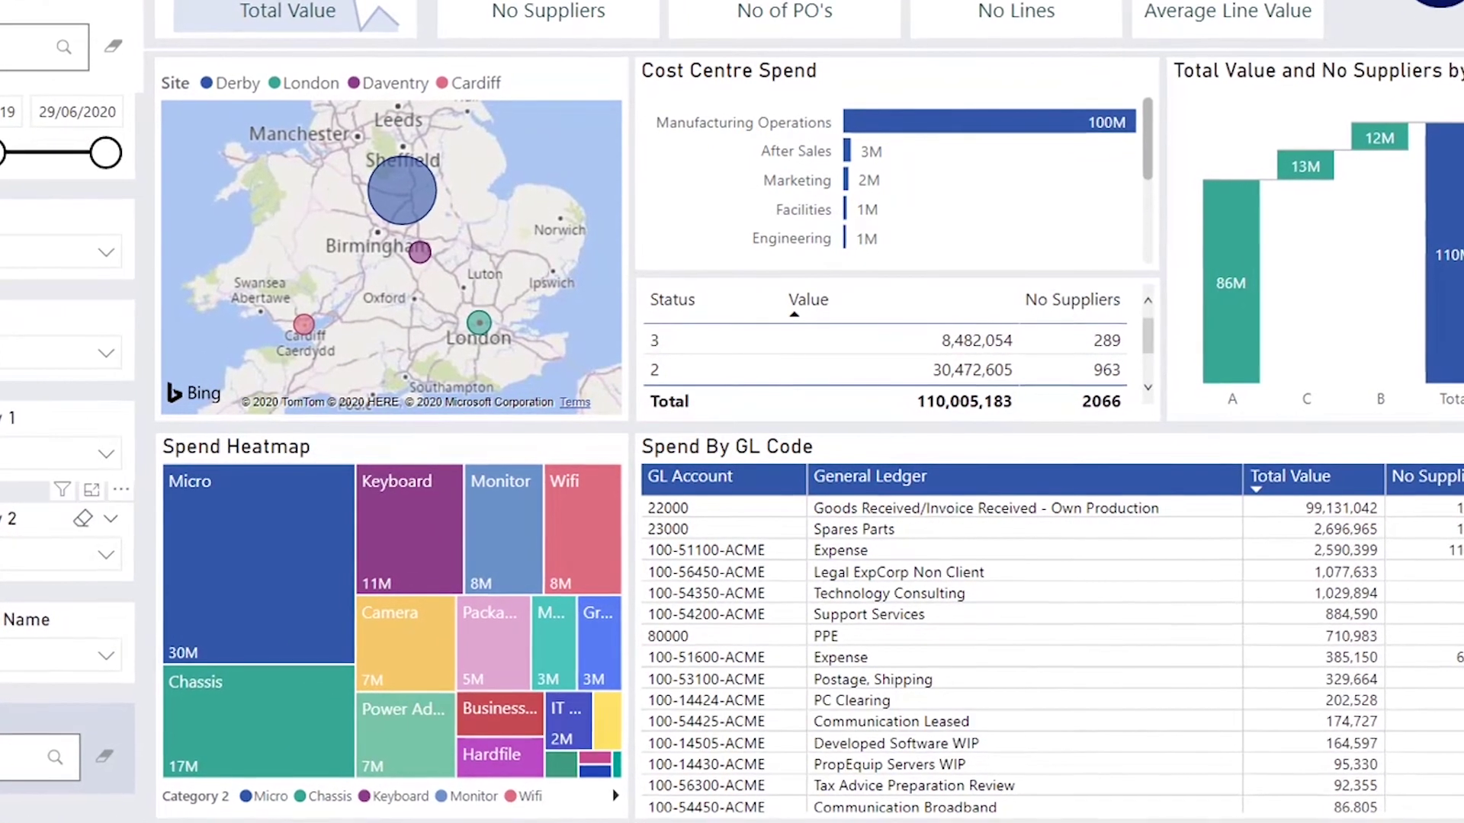
click(7, 549)
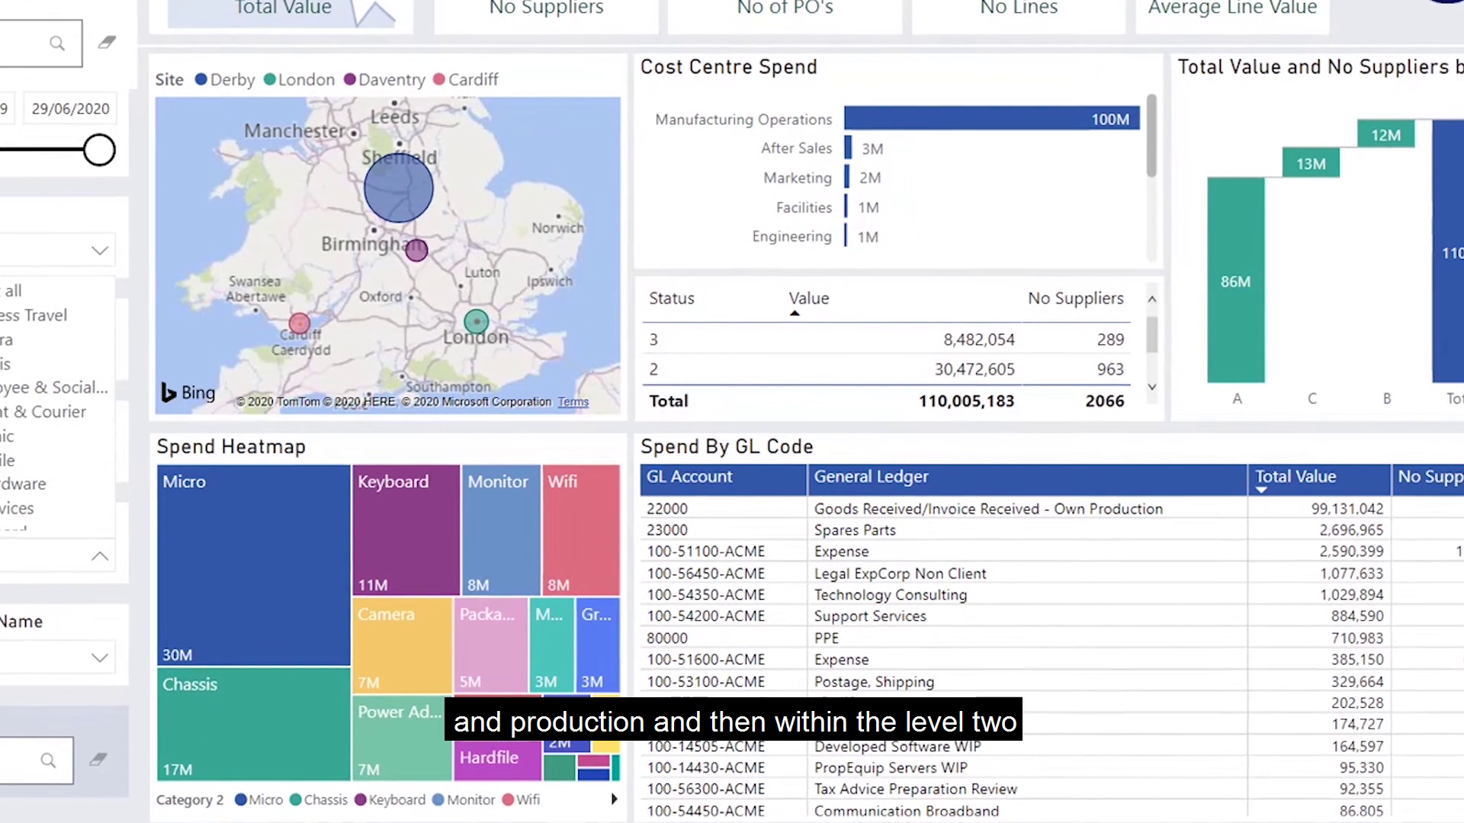
click(53, 353)
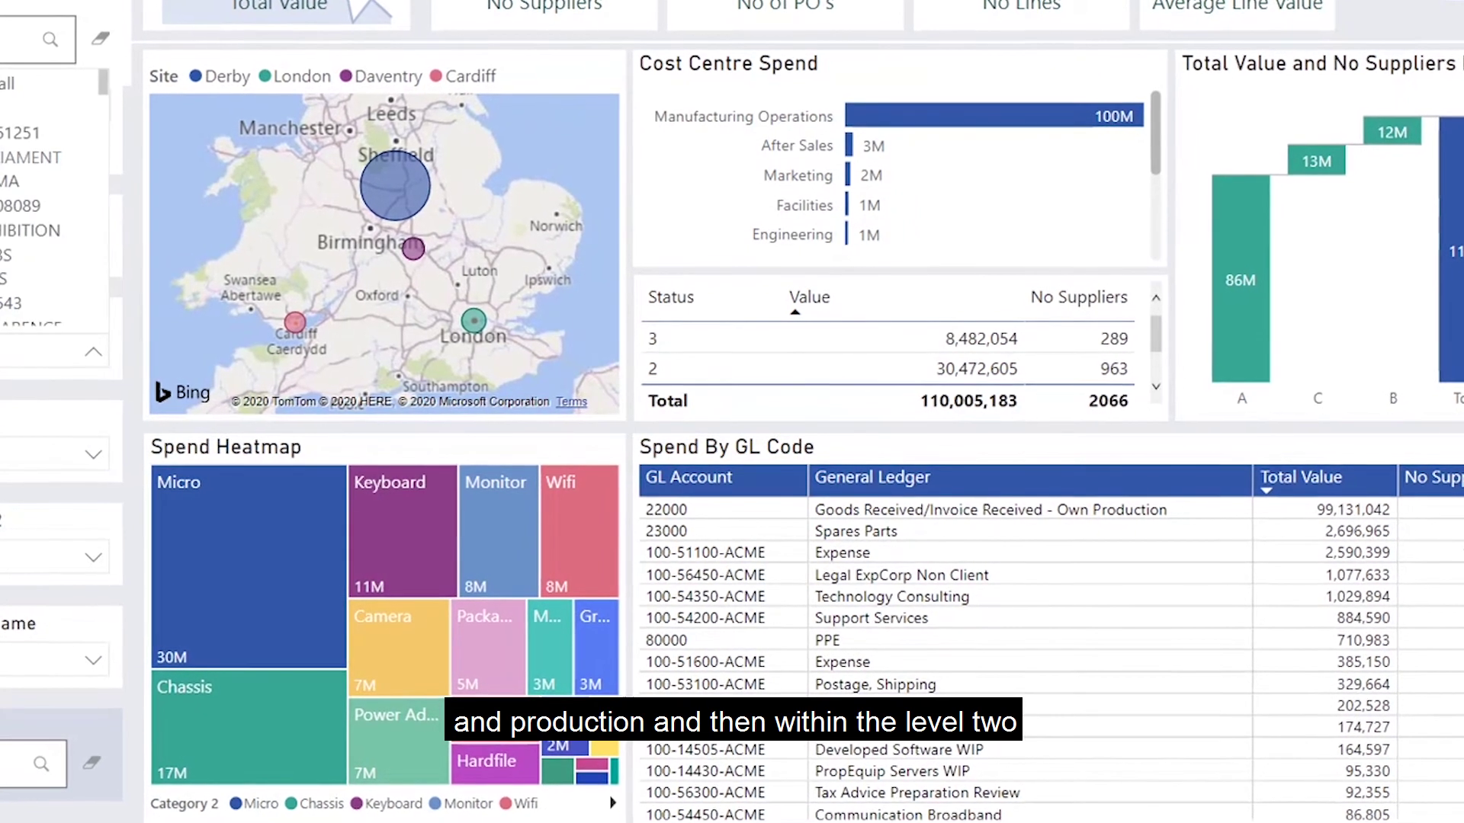
Filter Category 1 to Production and open the Category 2 list to view its subcategories
click(95, 352)
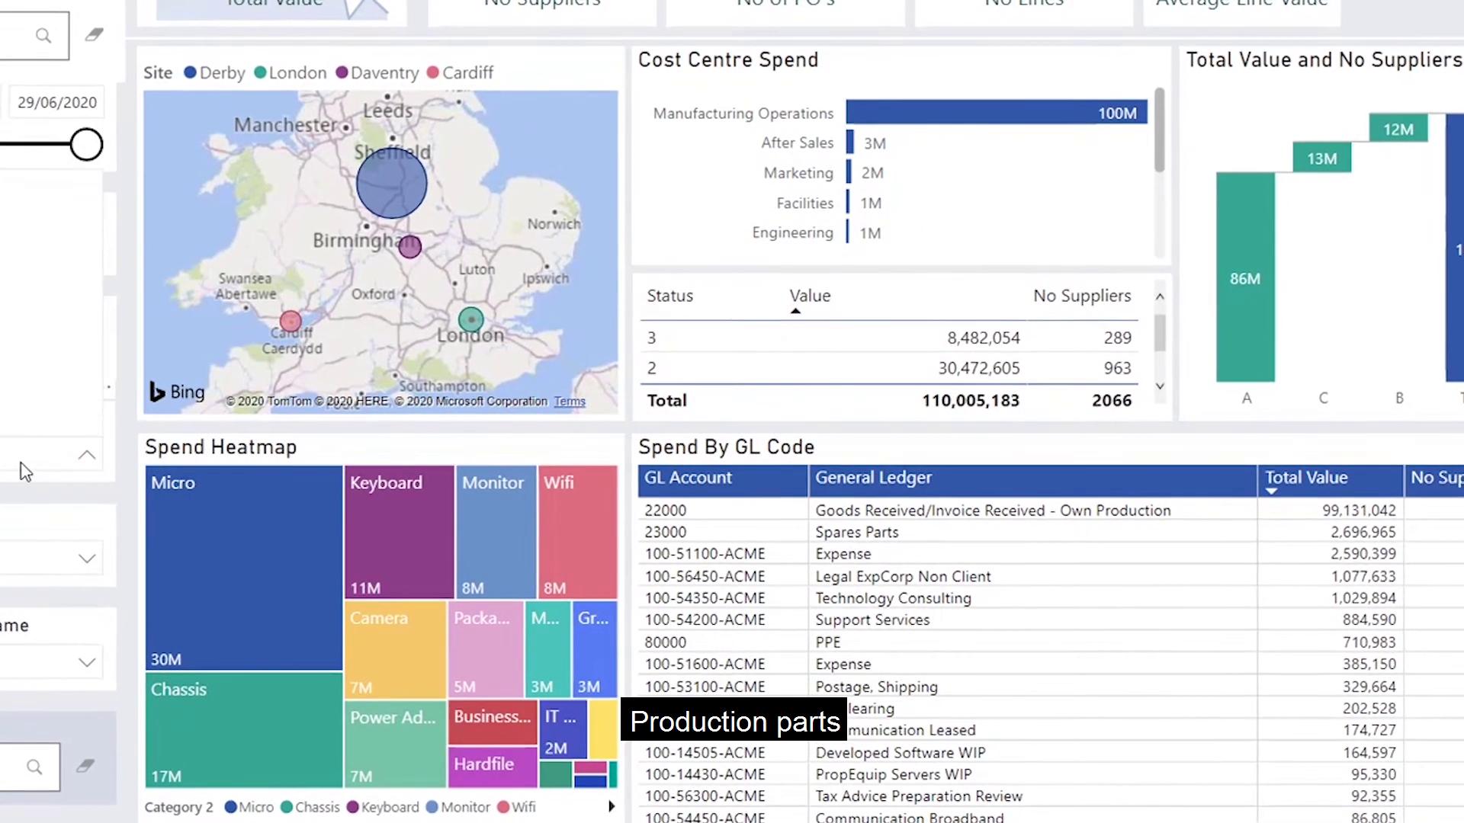
click(26, 468)
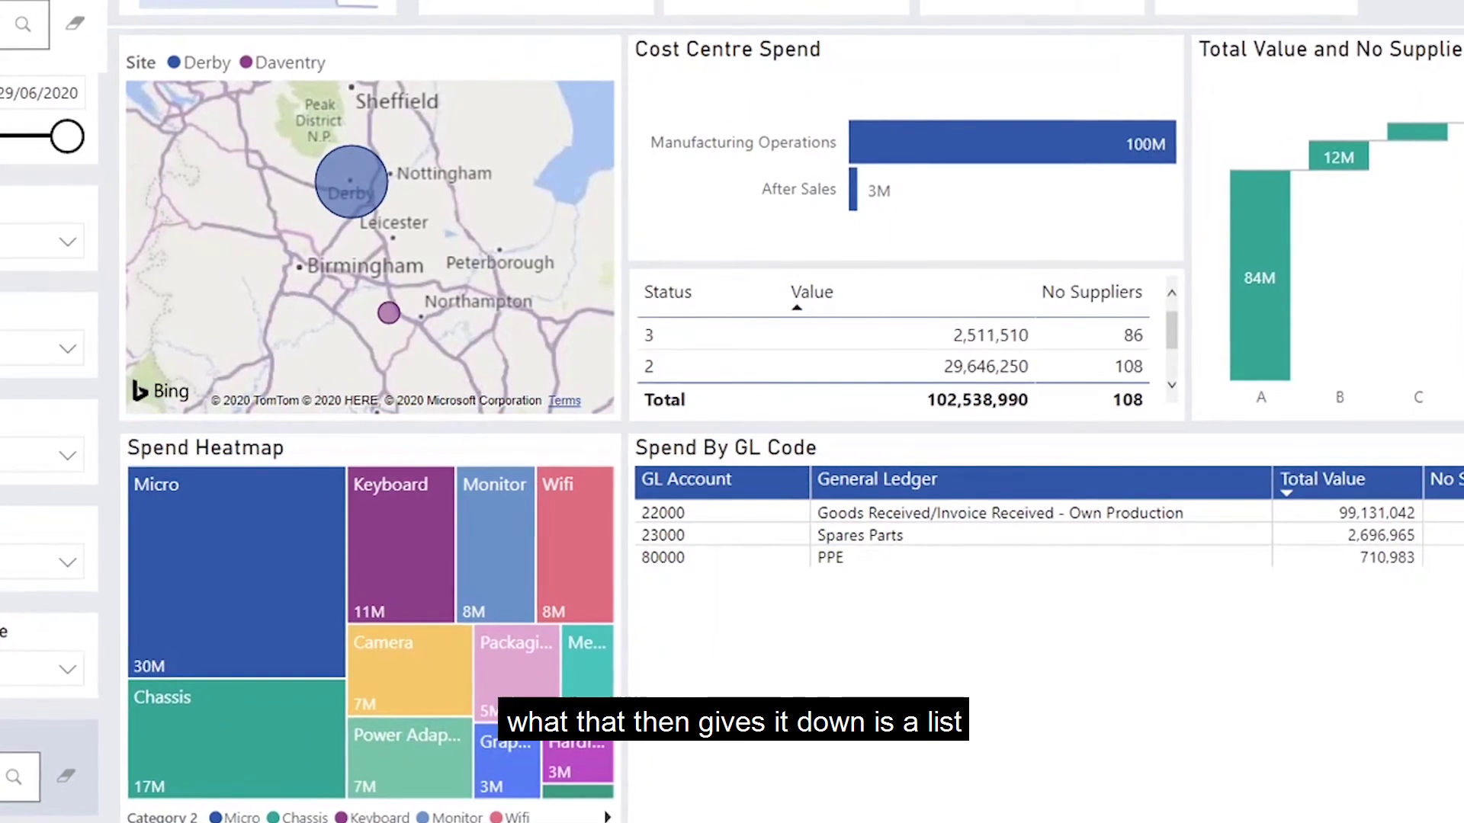
click(62, 568)
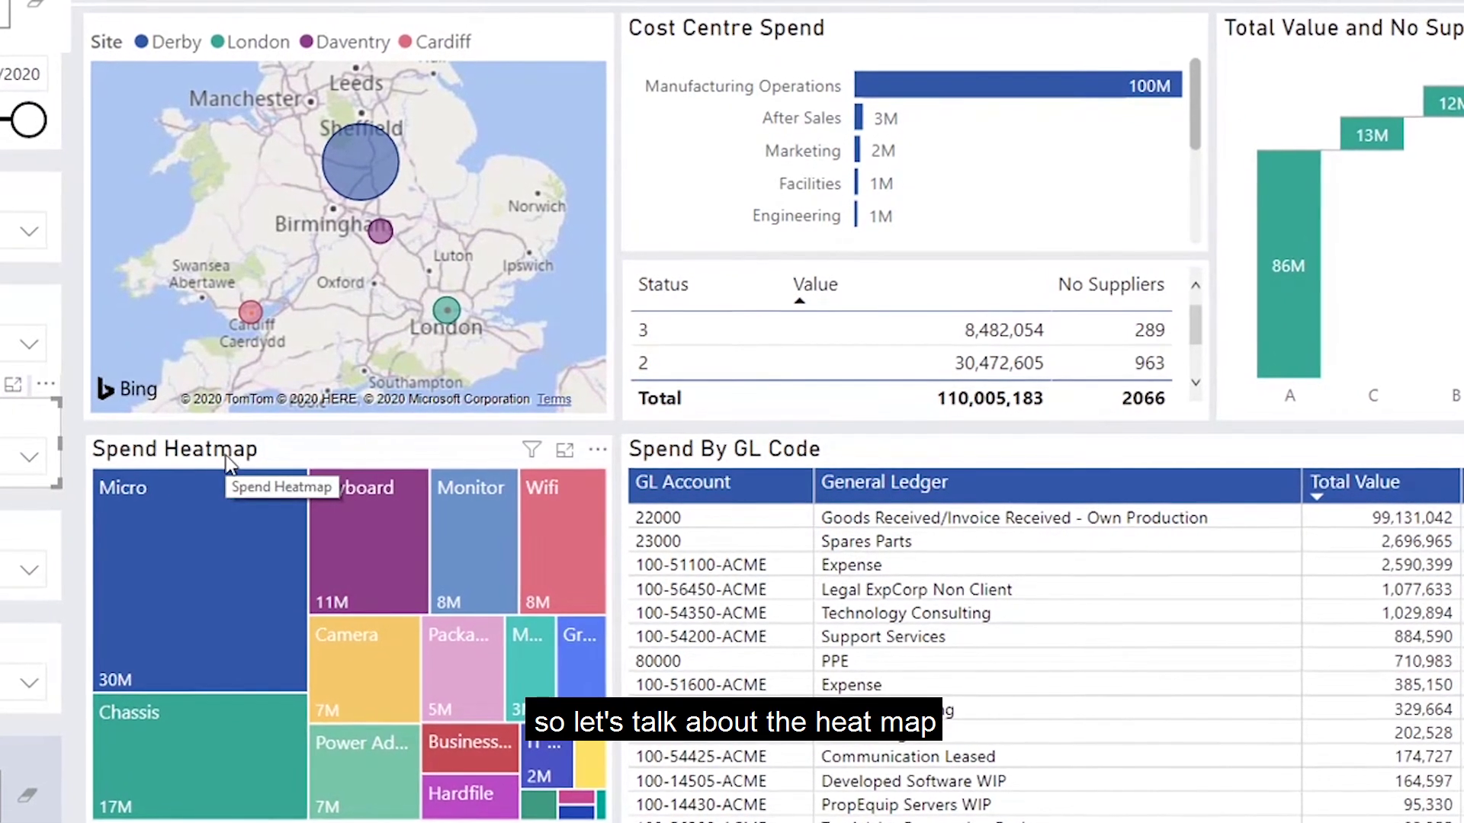
Cross-filter the dashboard by Micro in the spend heatmap to check its site breakdown, and clear the selection
mouse_move(252, 499)
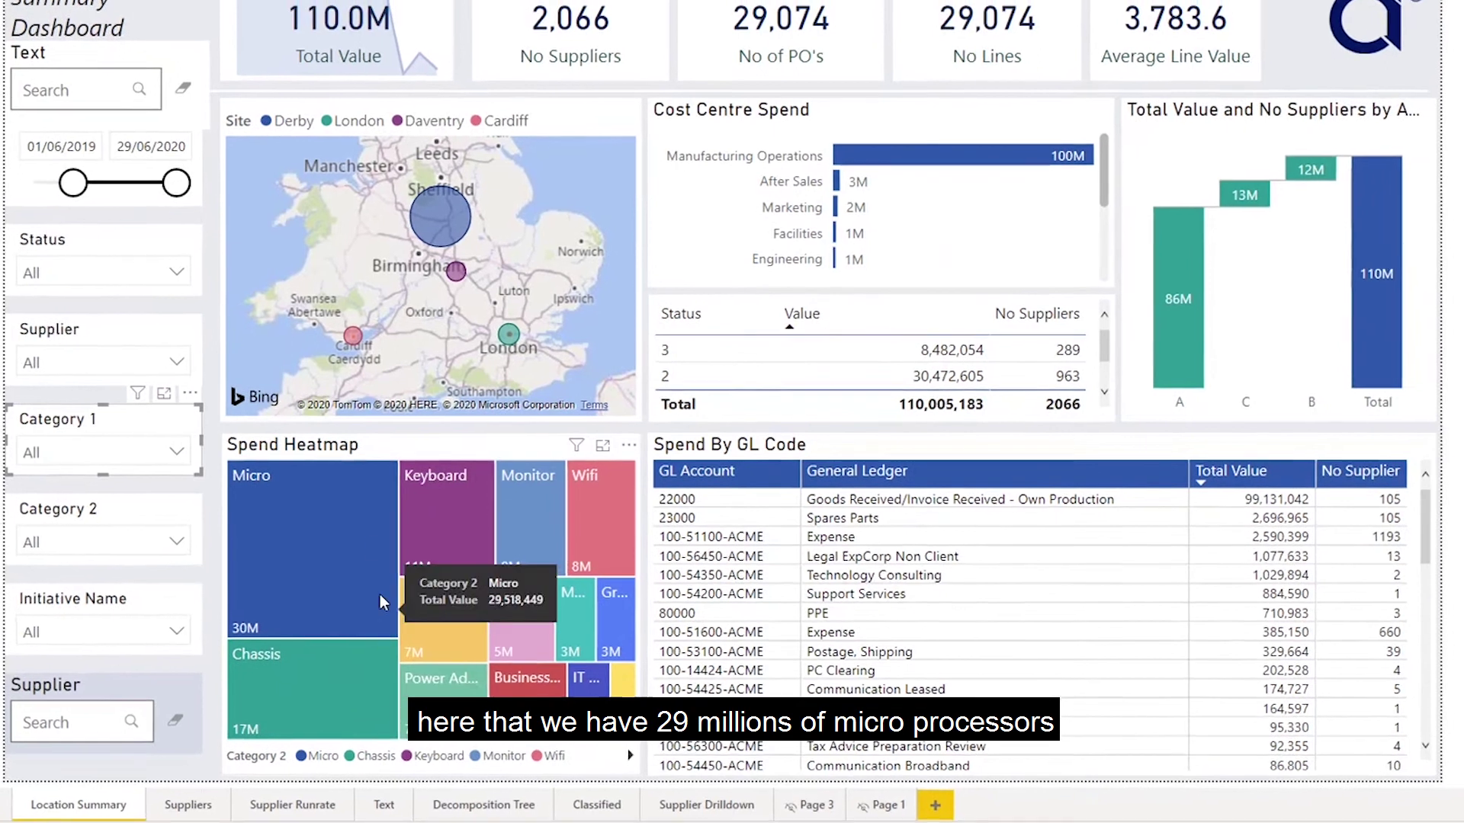
click(367, 505)
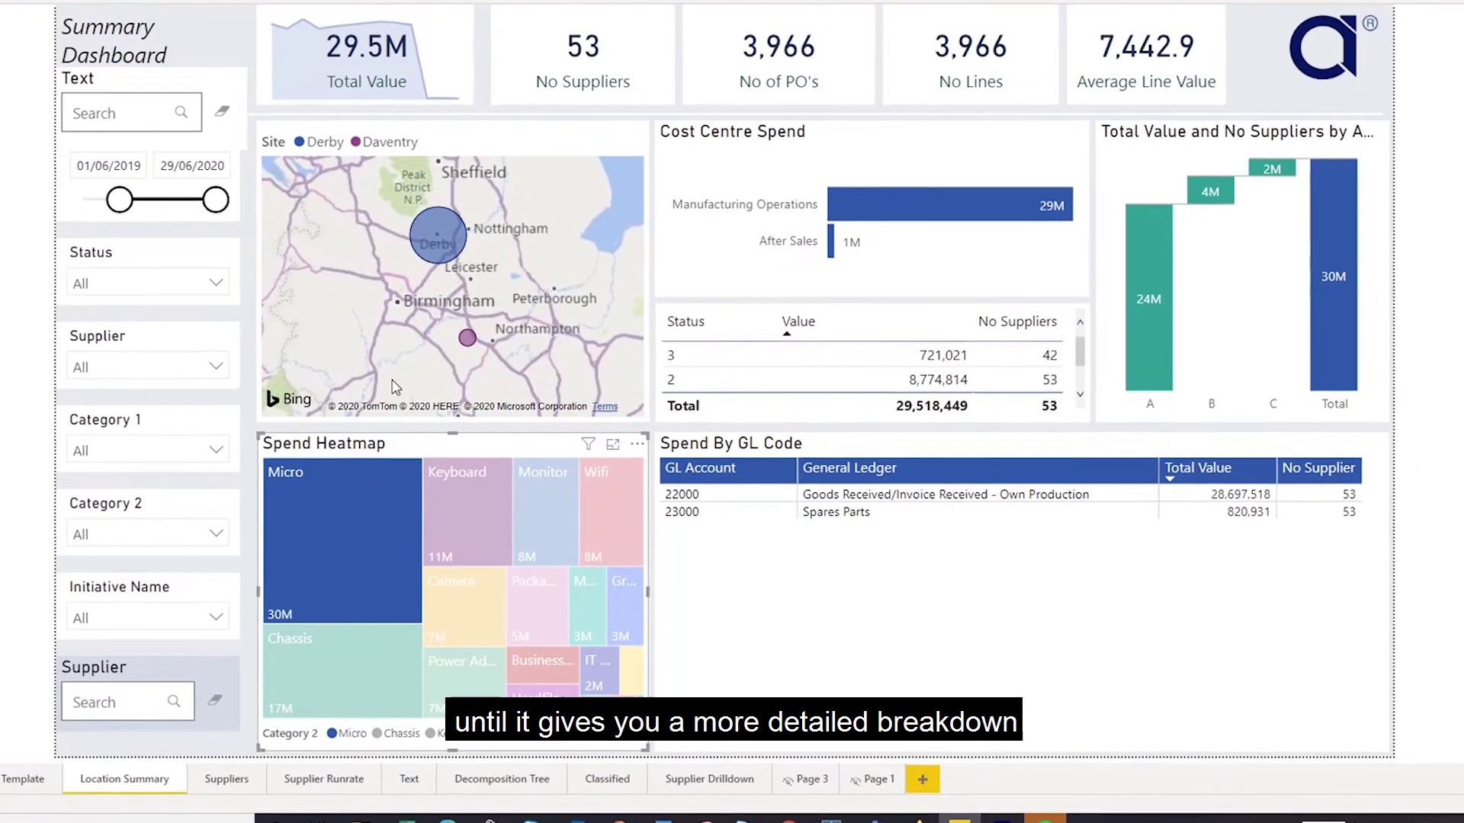
mouse_move(434, 263)
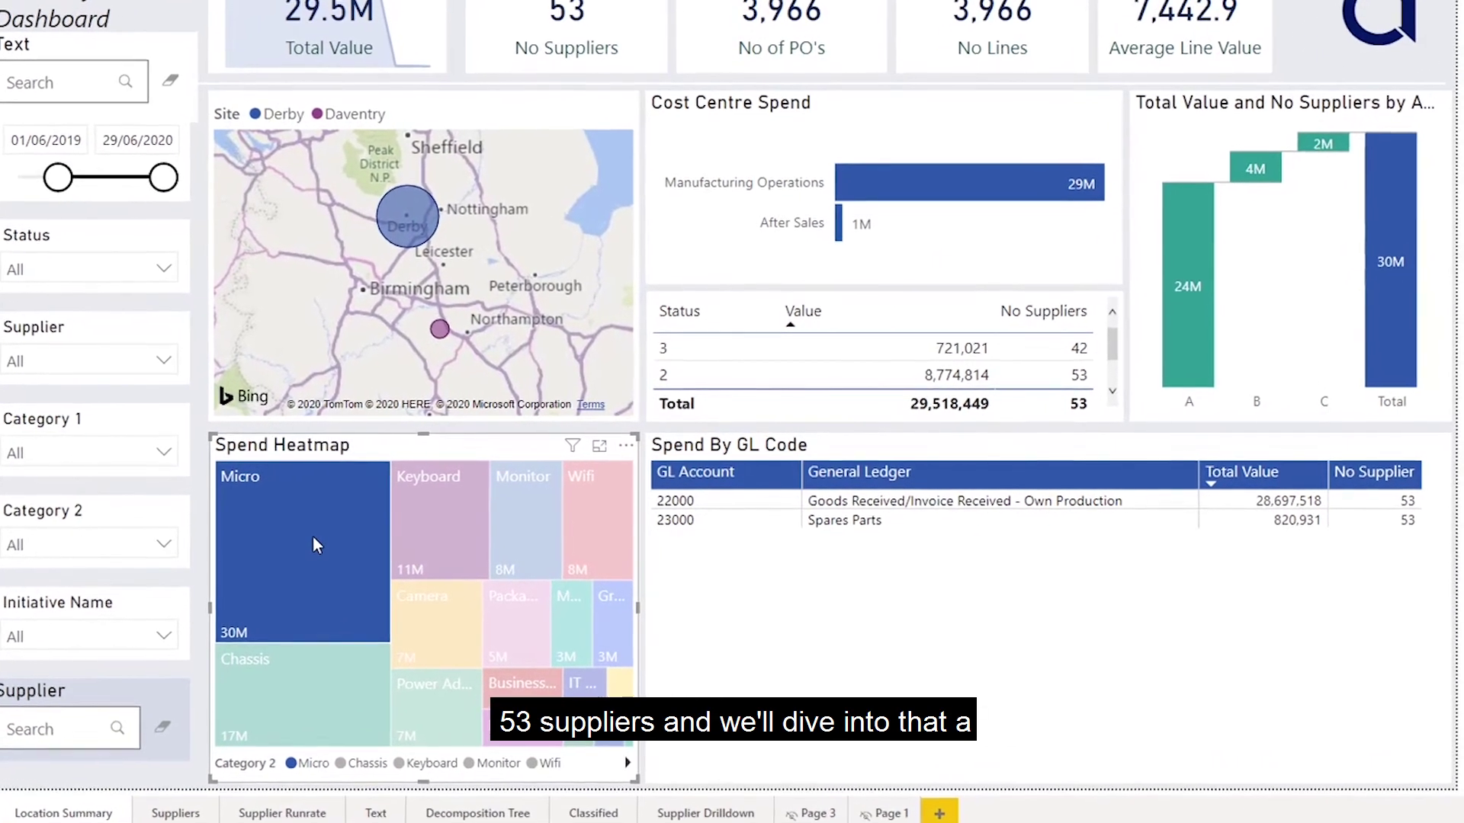
click(311, 535)
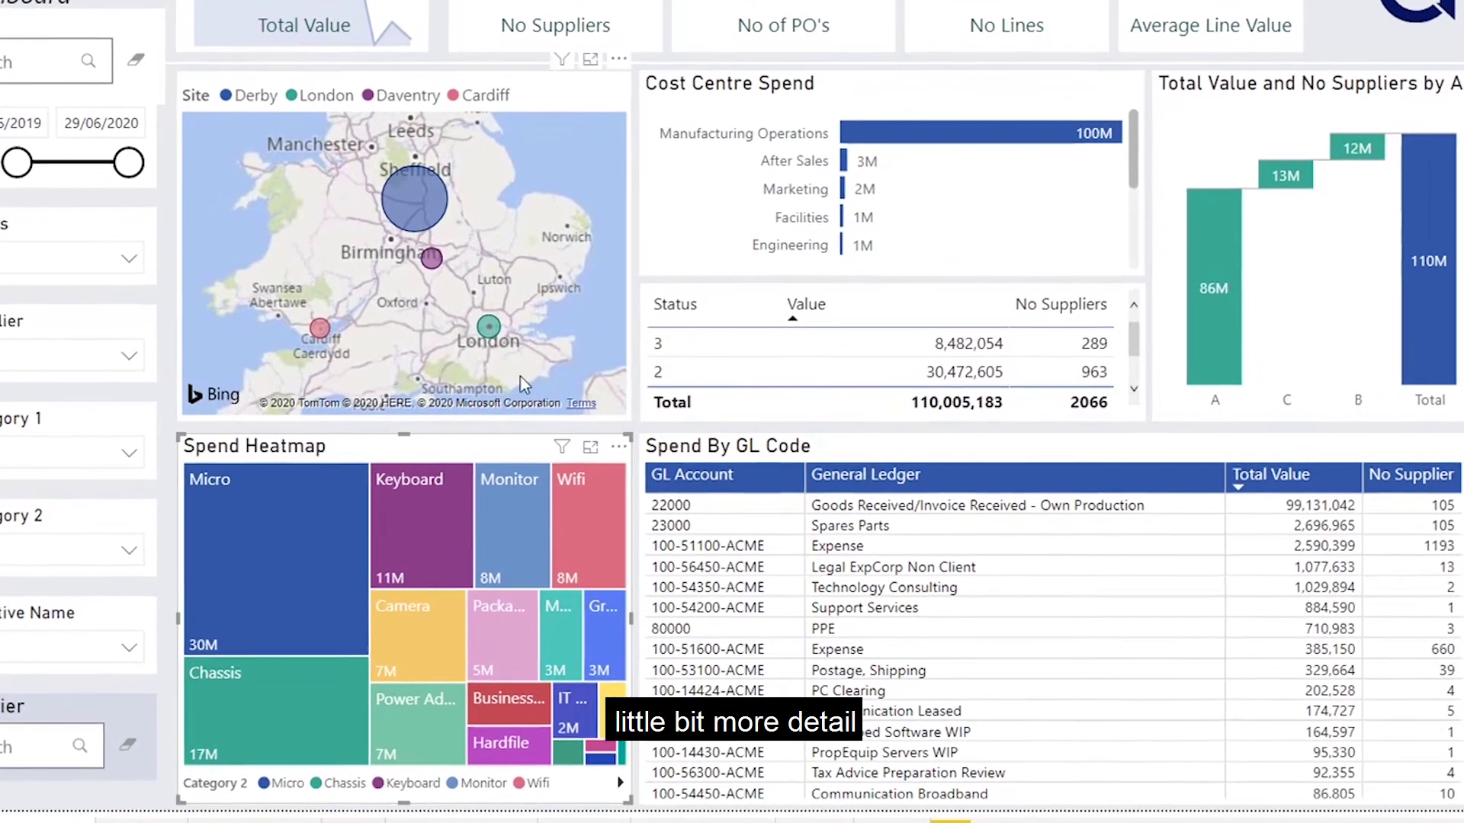
Cross-filter the dashboard by supplier class A, B and C in turn from the total value waterfall chart
mouse_move(912, 133)
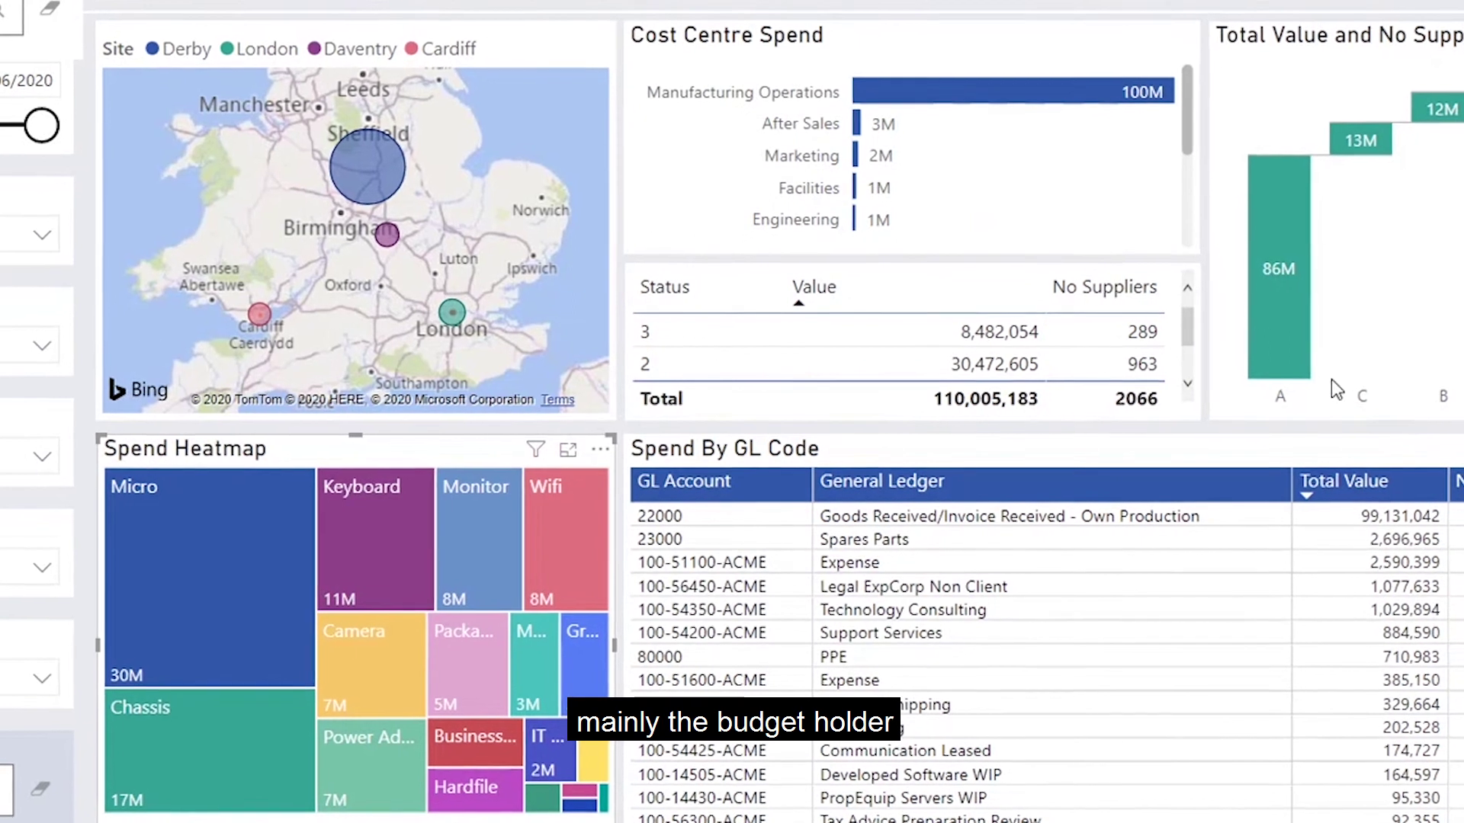
mouse_move(1300, 357)
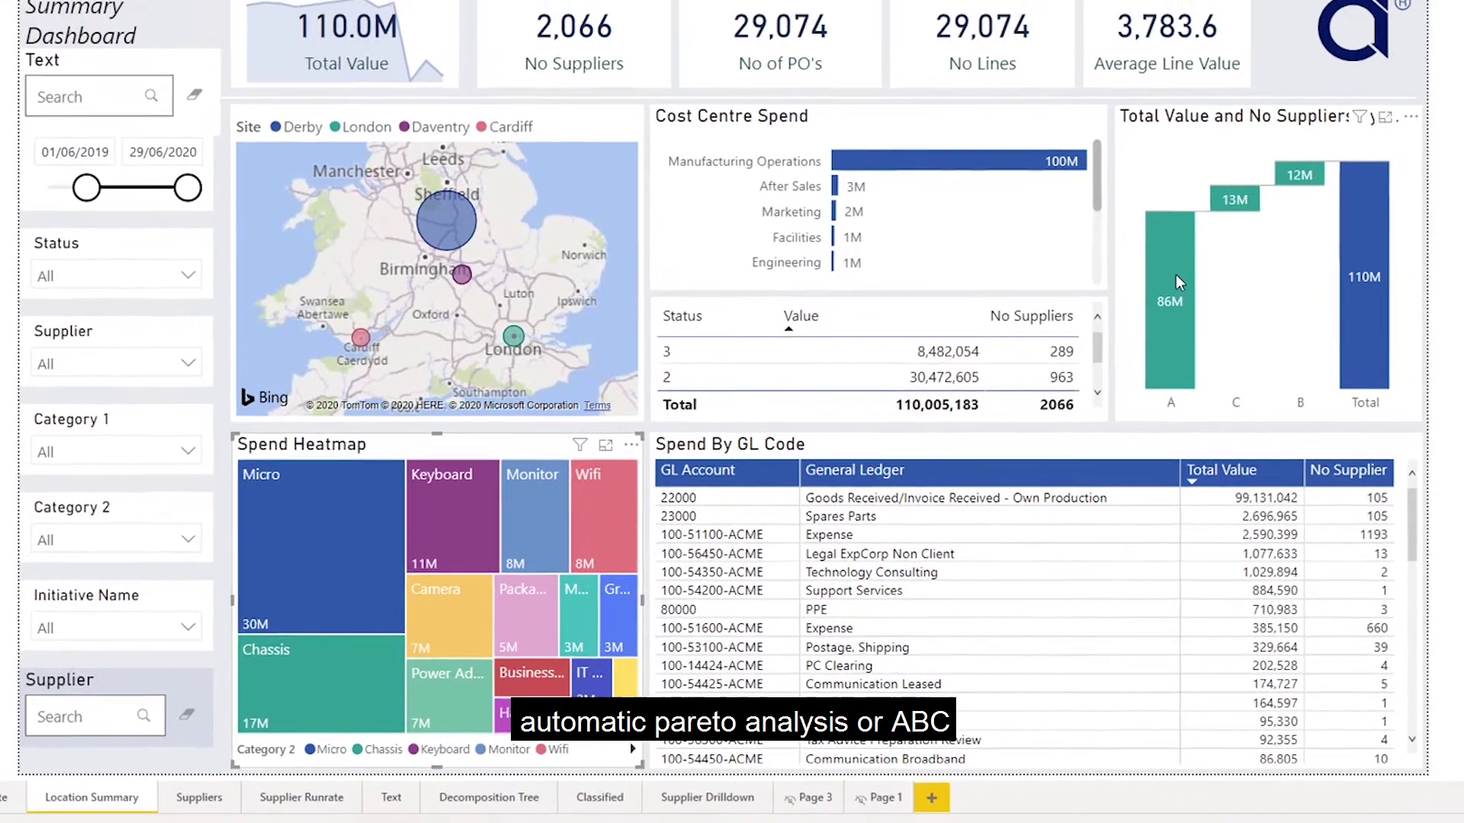
click(1189, 274)
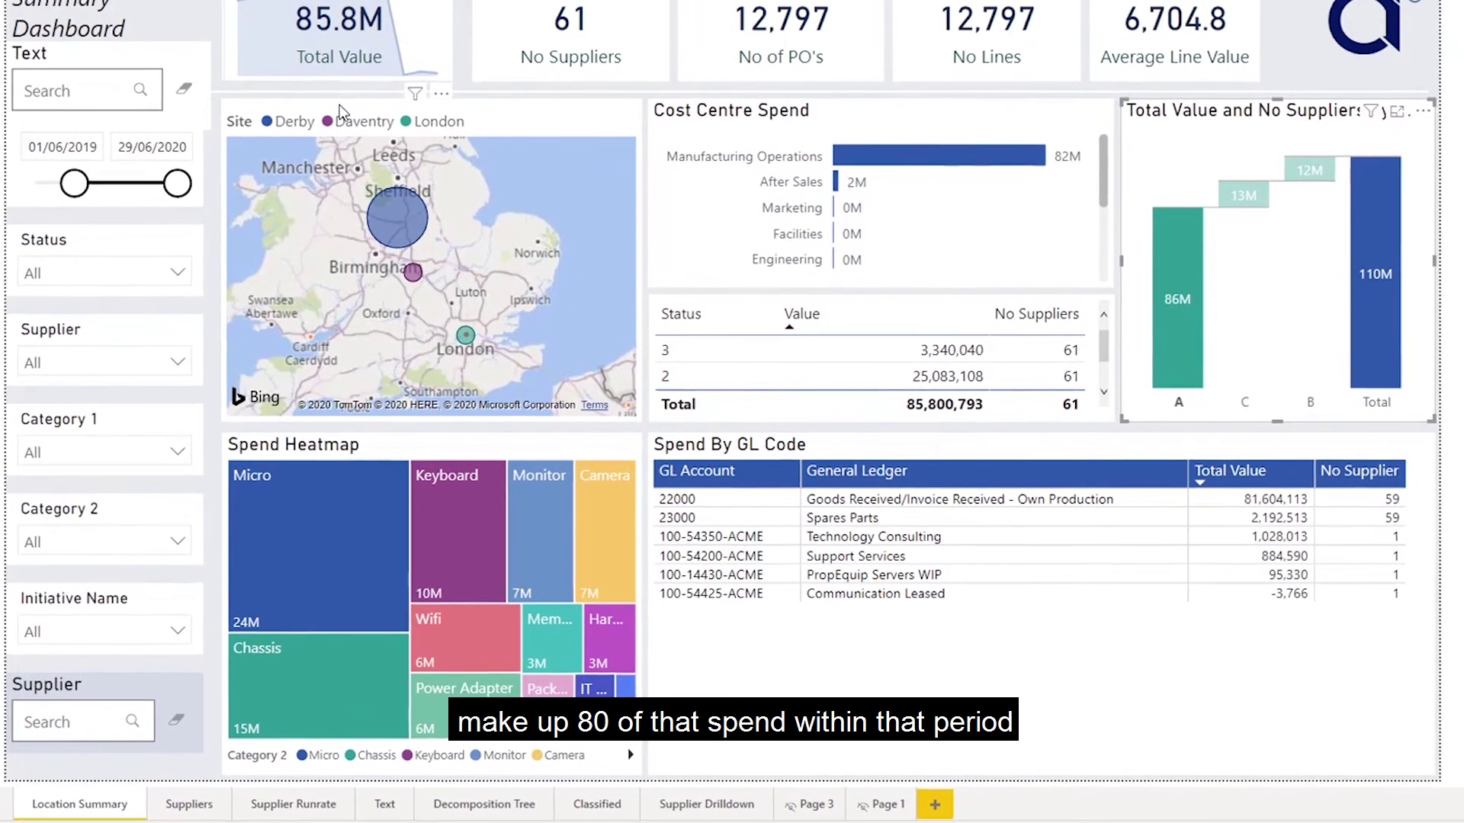
click(1321, 168)
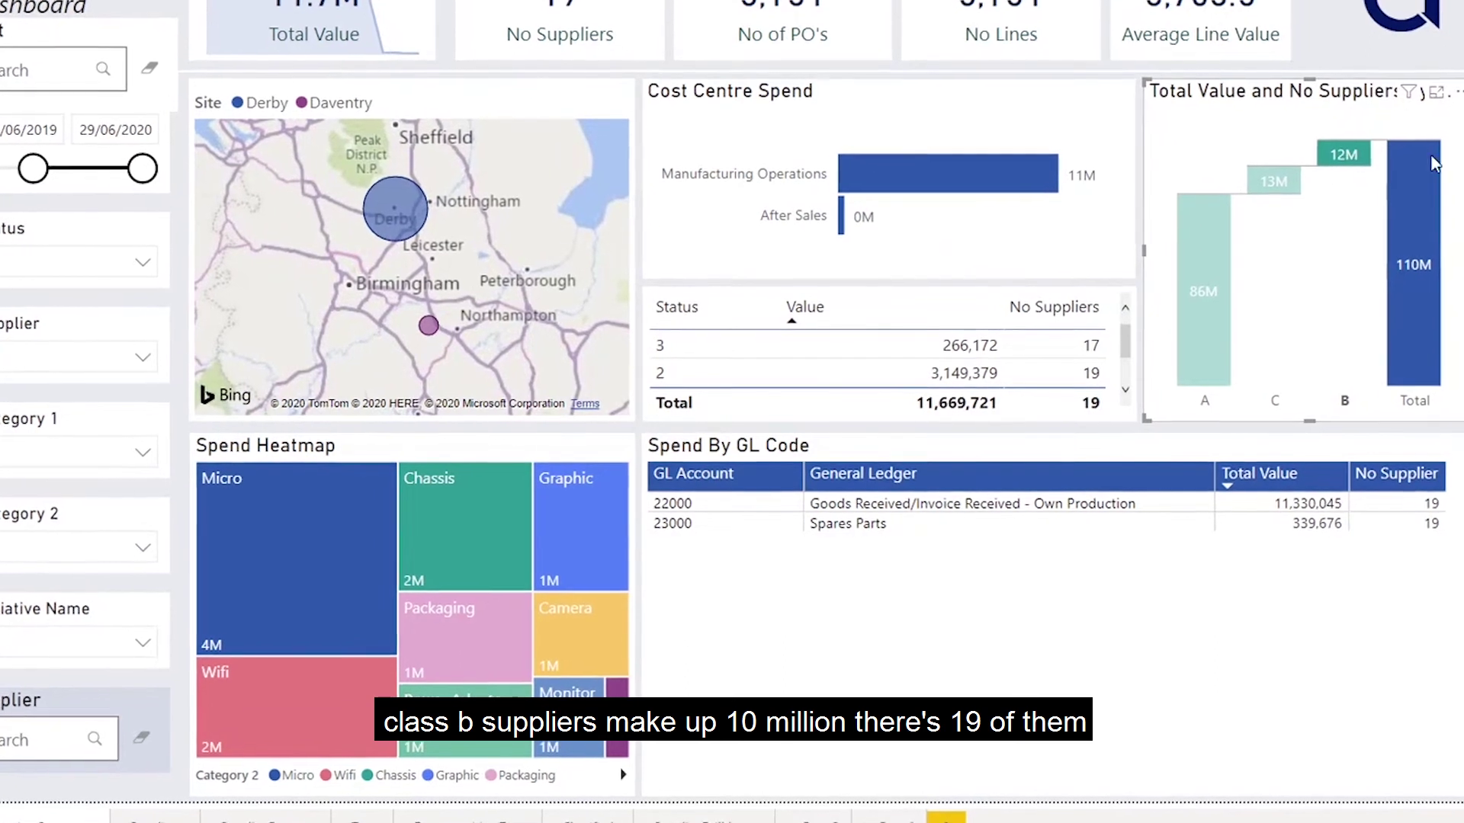
click(1270, 183)
click(1281, 180)
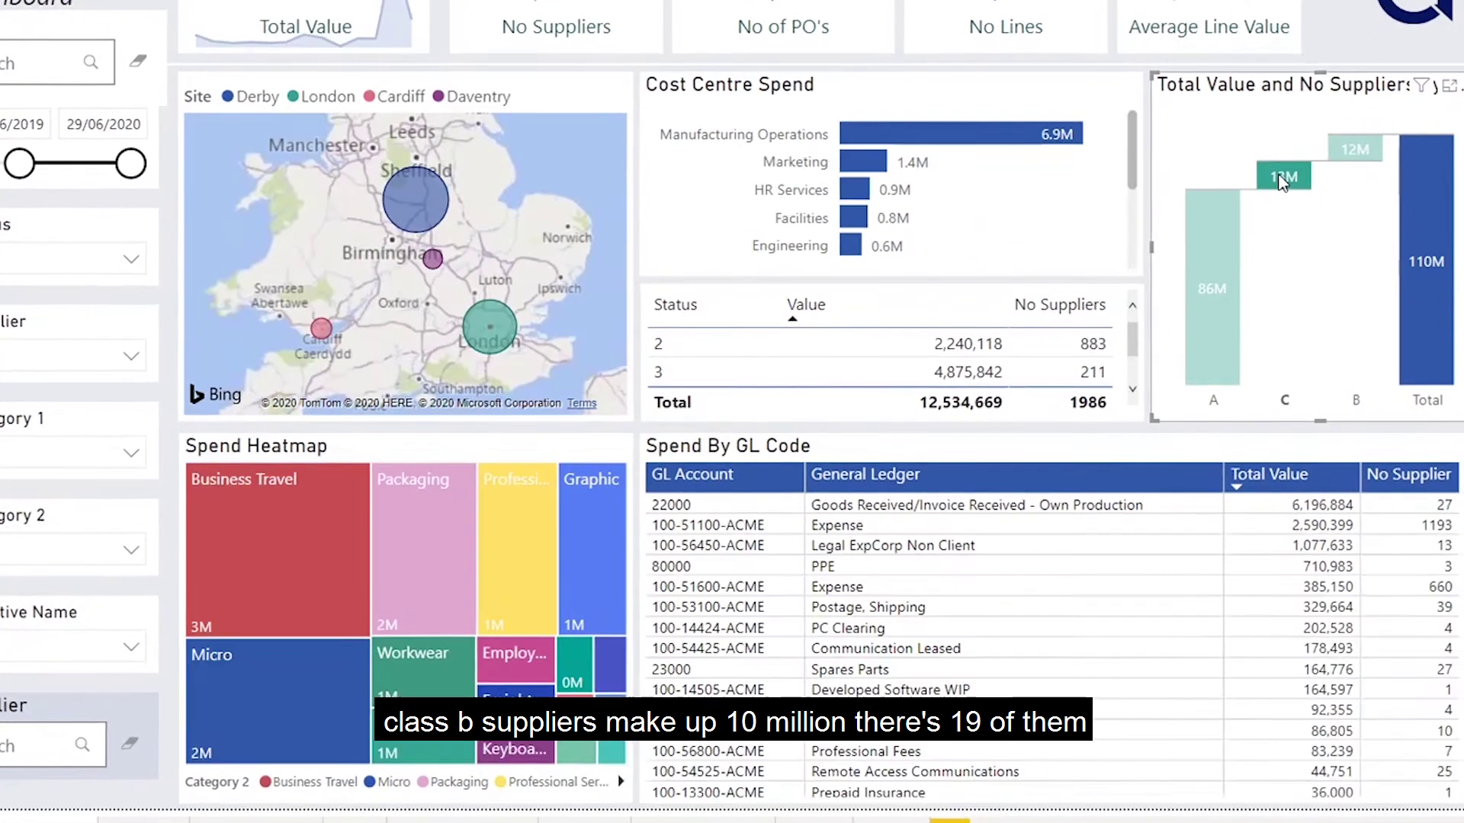
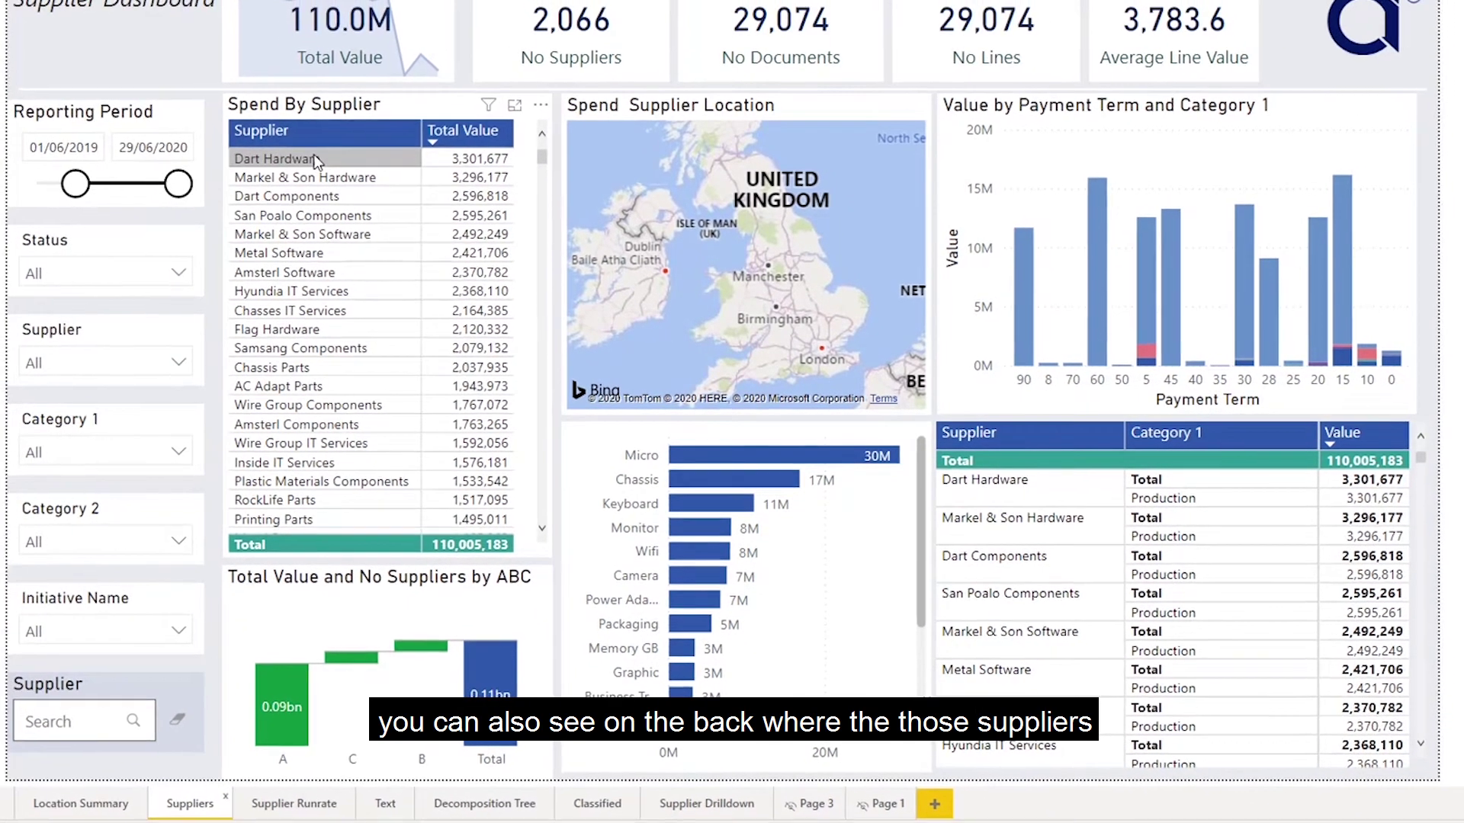
Cross-filter the supplier dashboard by Dart Hardware and inspect its spend by payment term and by category
click(320, 163)
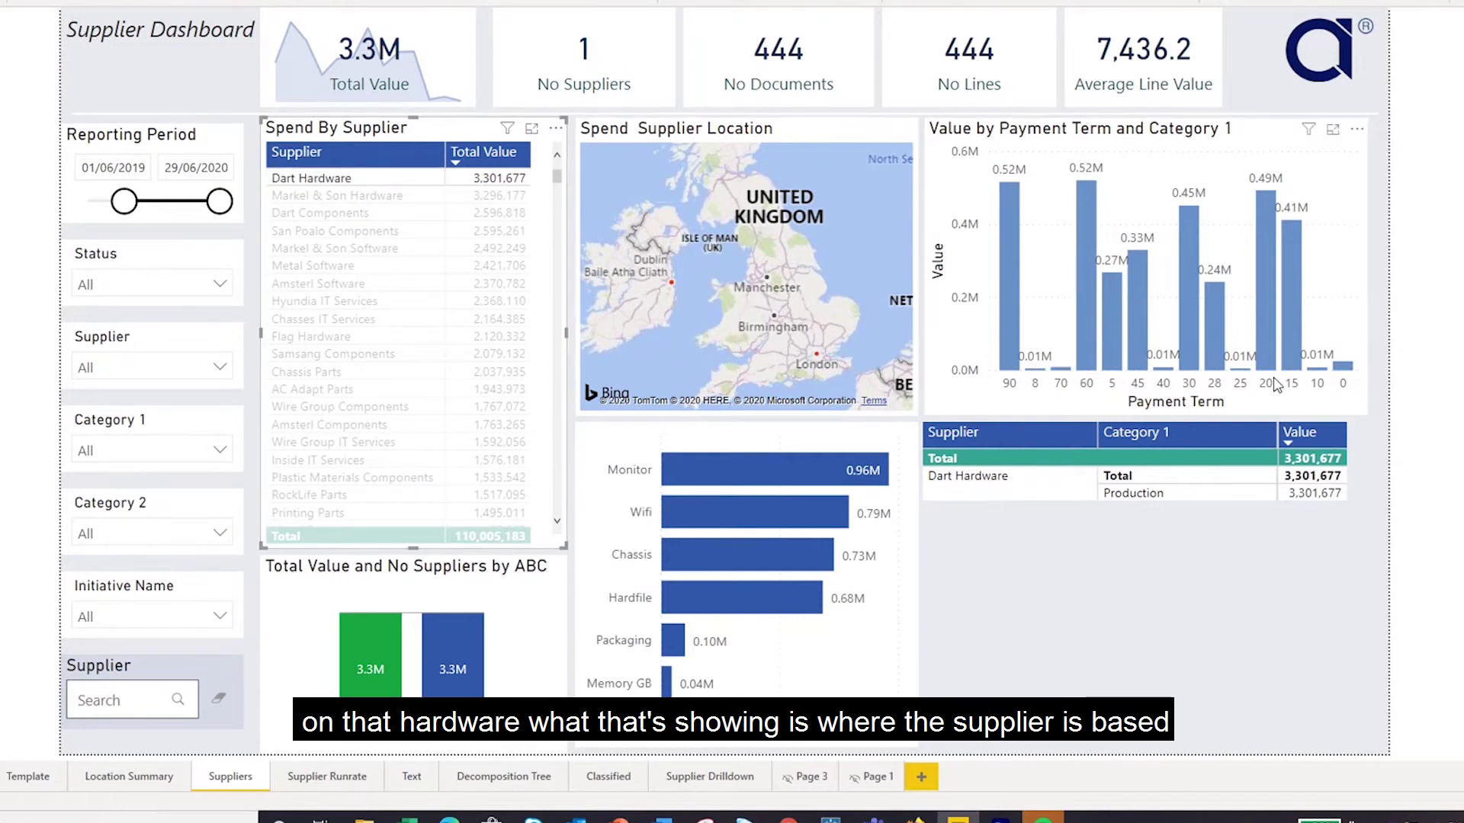
mouse_move(1191, 355)
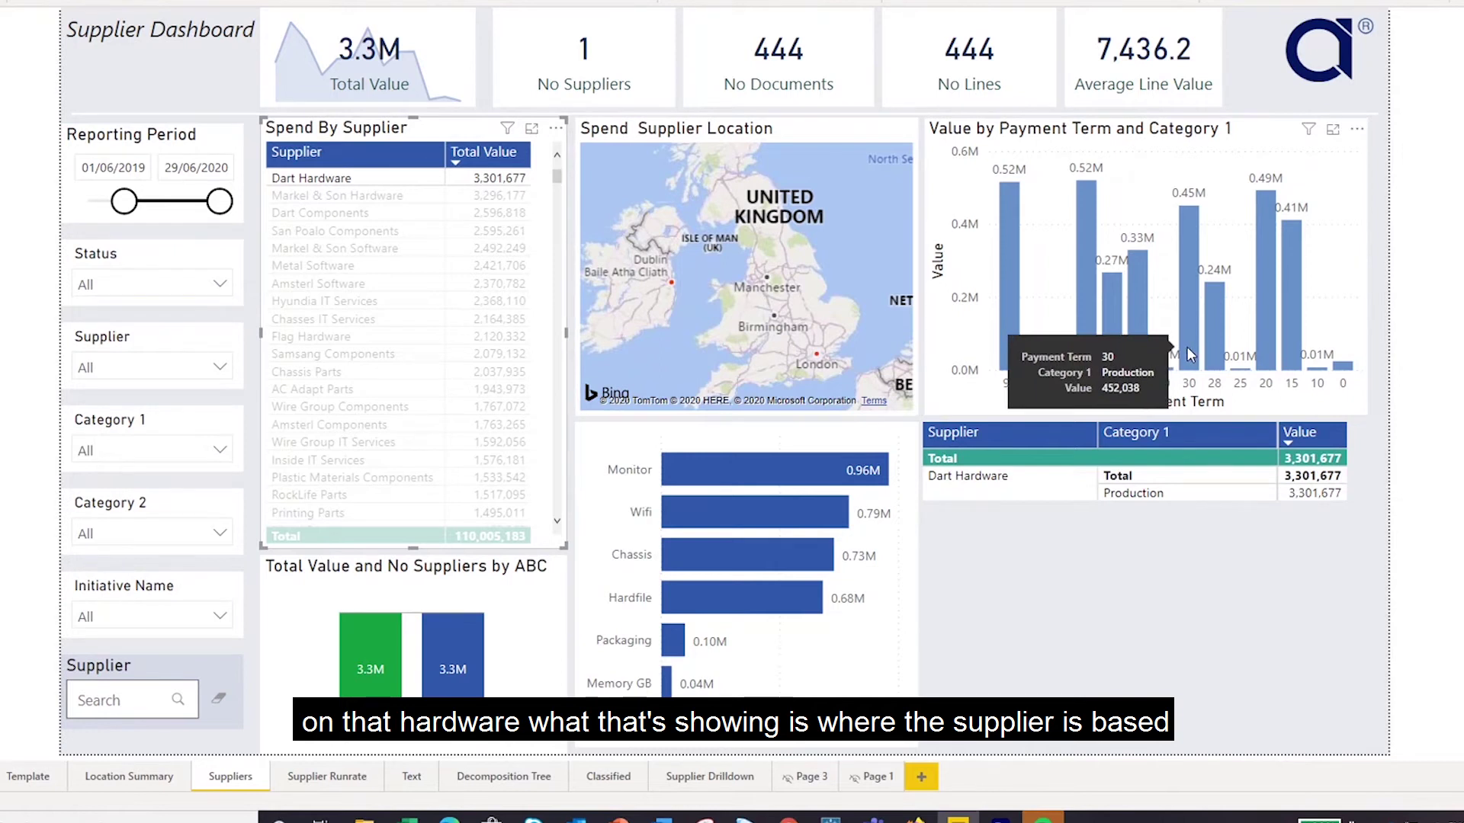
mouse_move(748, 468)
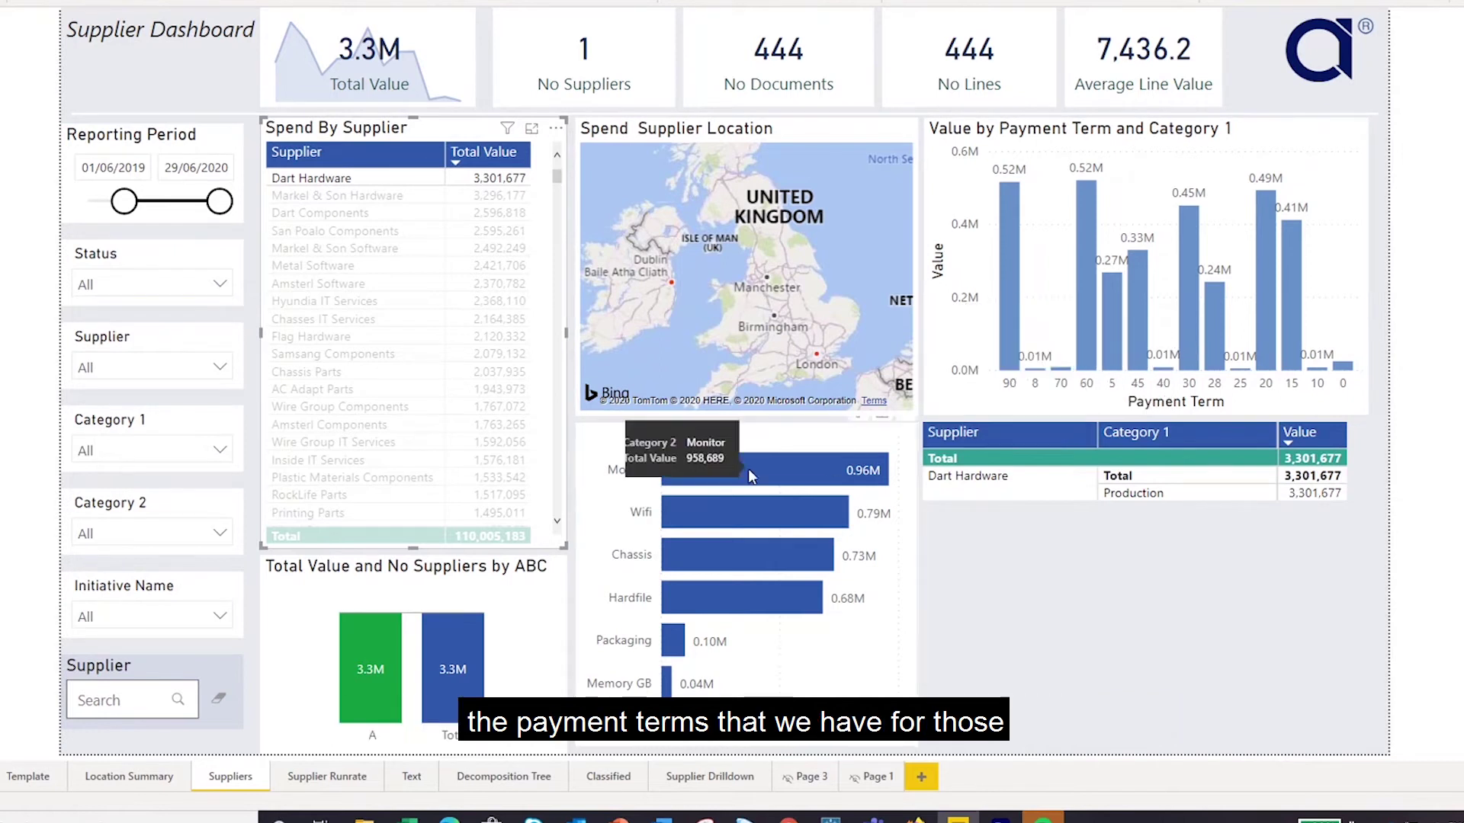
mouse_move(735, 524)
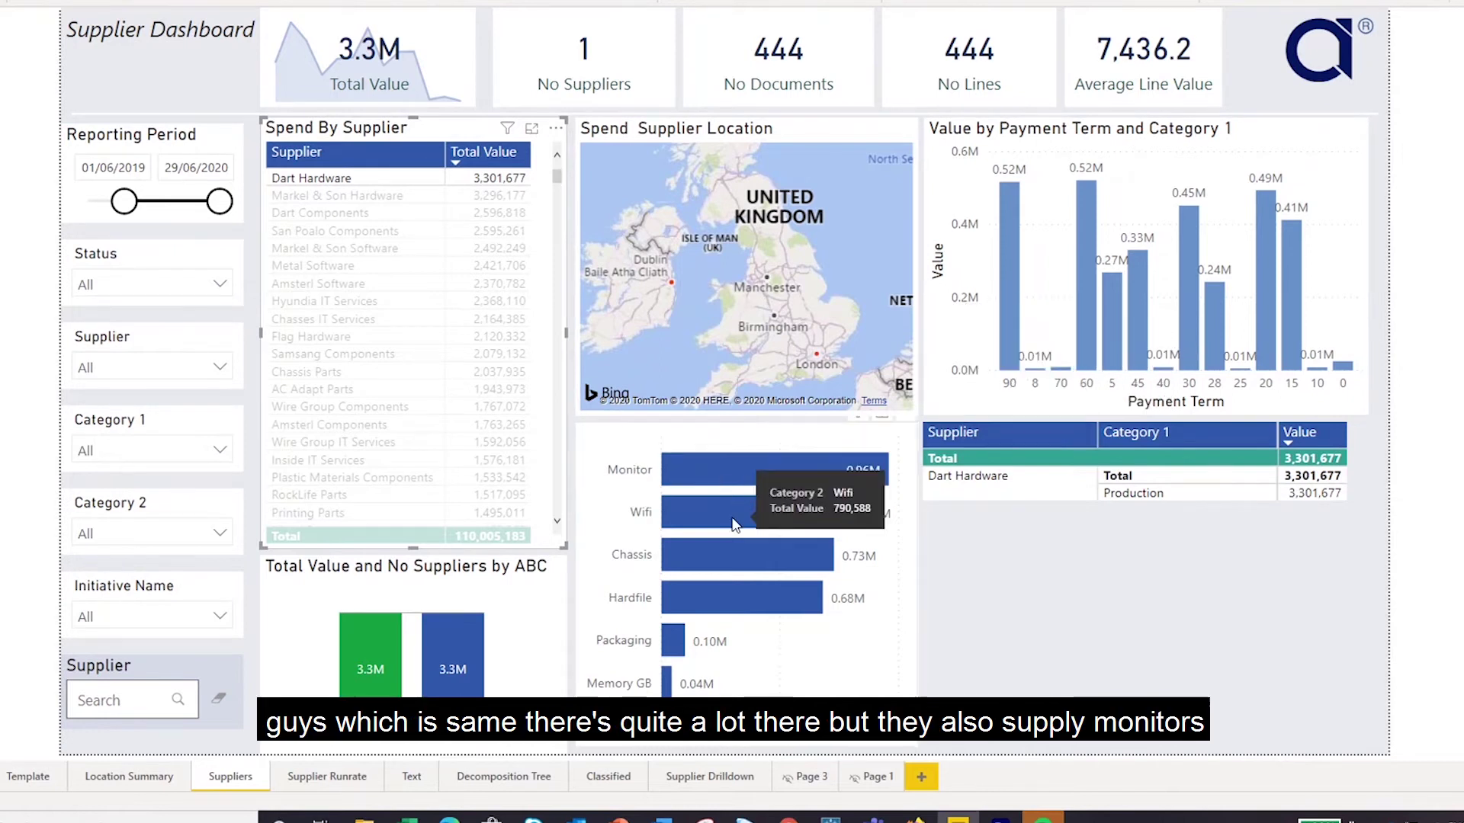
mouse_move(717, 568)
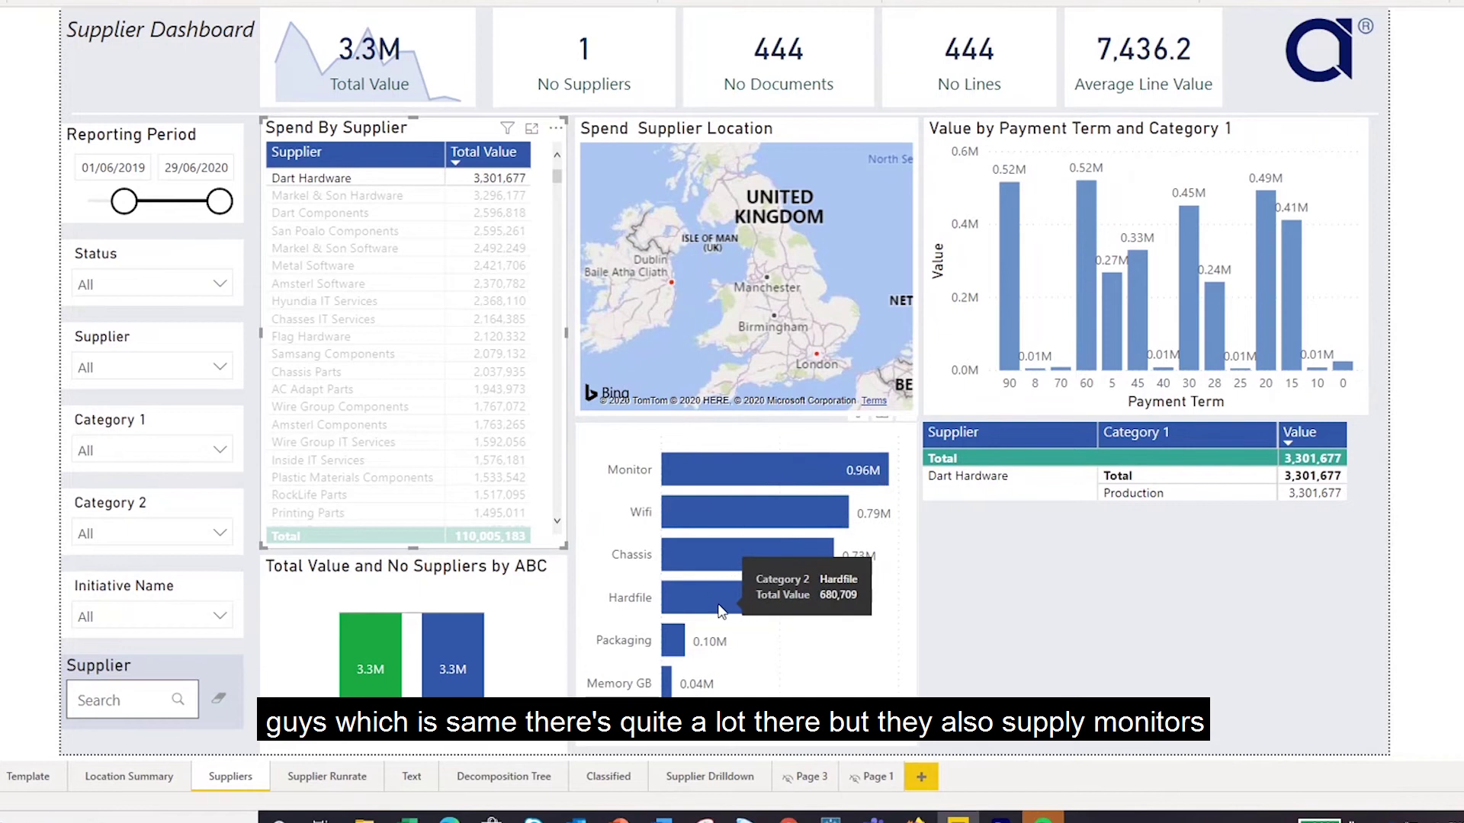
mouse_move(670, 688)
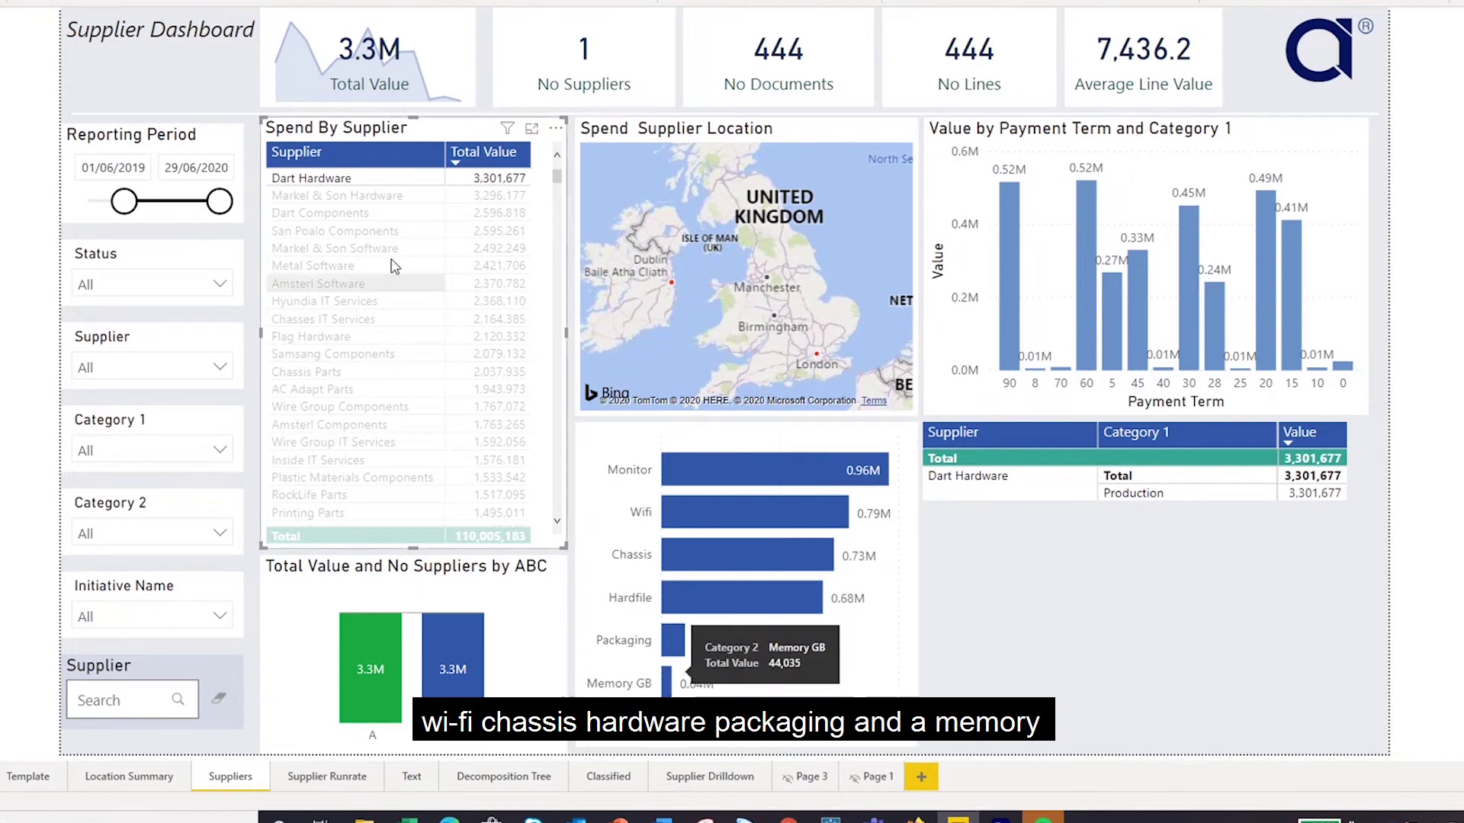
Switch the supplier selection in the spend table to Markel & Son Hardware
click(382, 200)
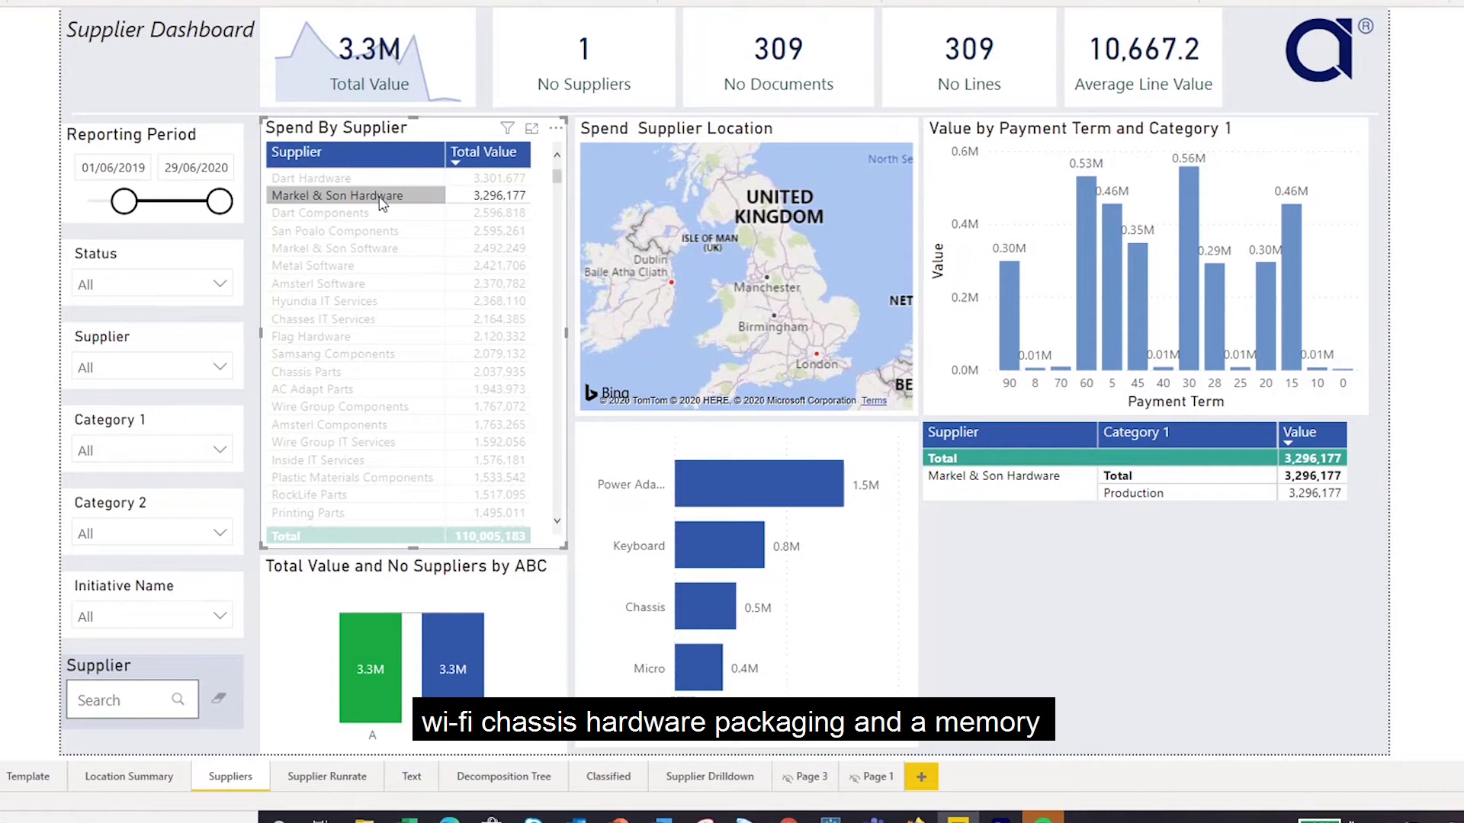
Cross-filter the supplier dashboard by Dart Components and San Poalo Components in turn, and clear the selection
click(373, 213)
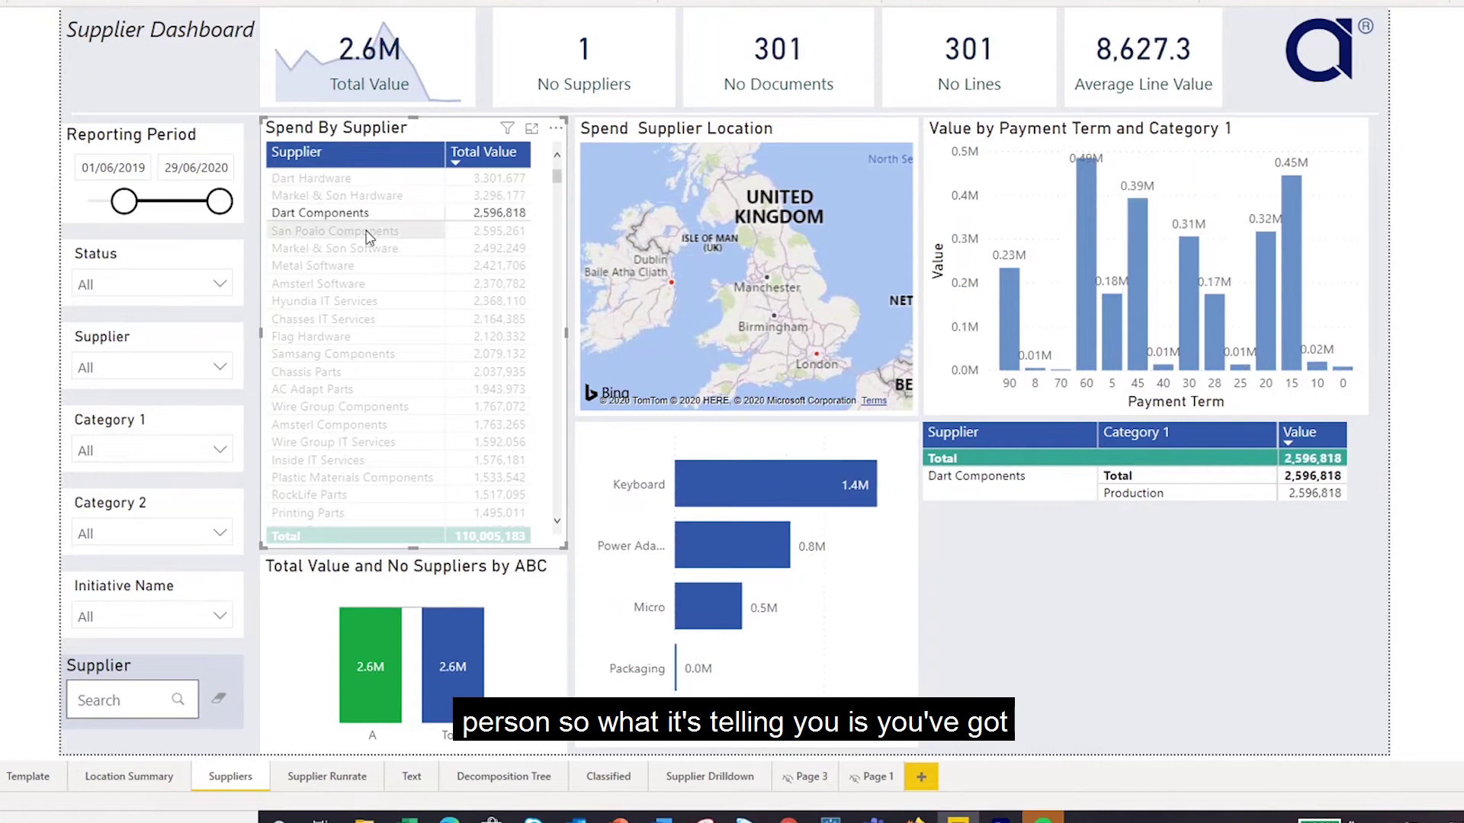
click(358, 232)
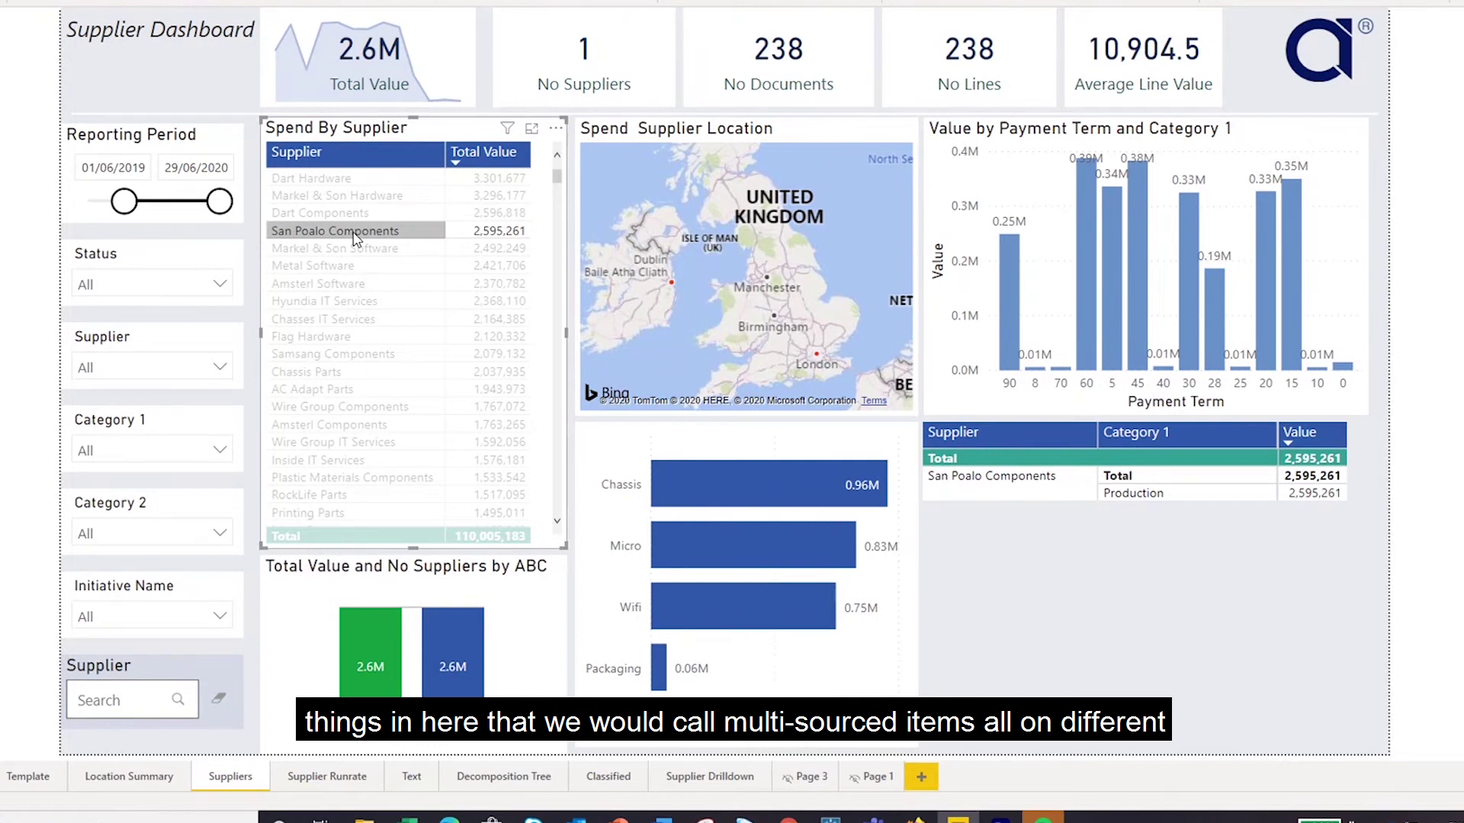
click(354, 233)
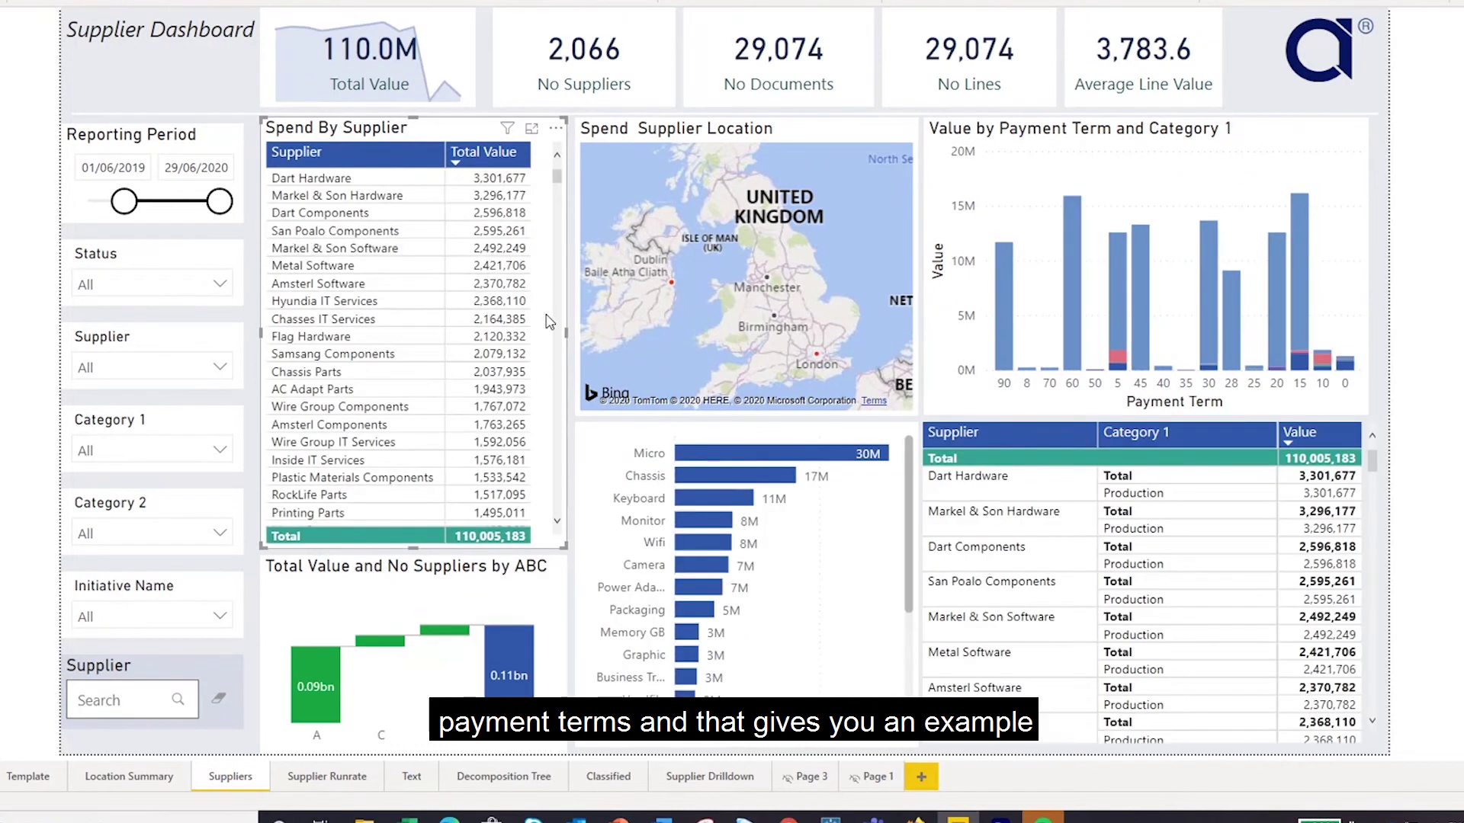
Show Dart Hardware's monthly spend against its average on the Supplier Runrate page, and clear the supplier selection
click(998, 490)
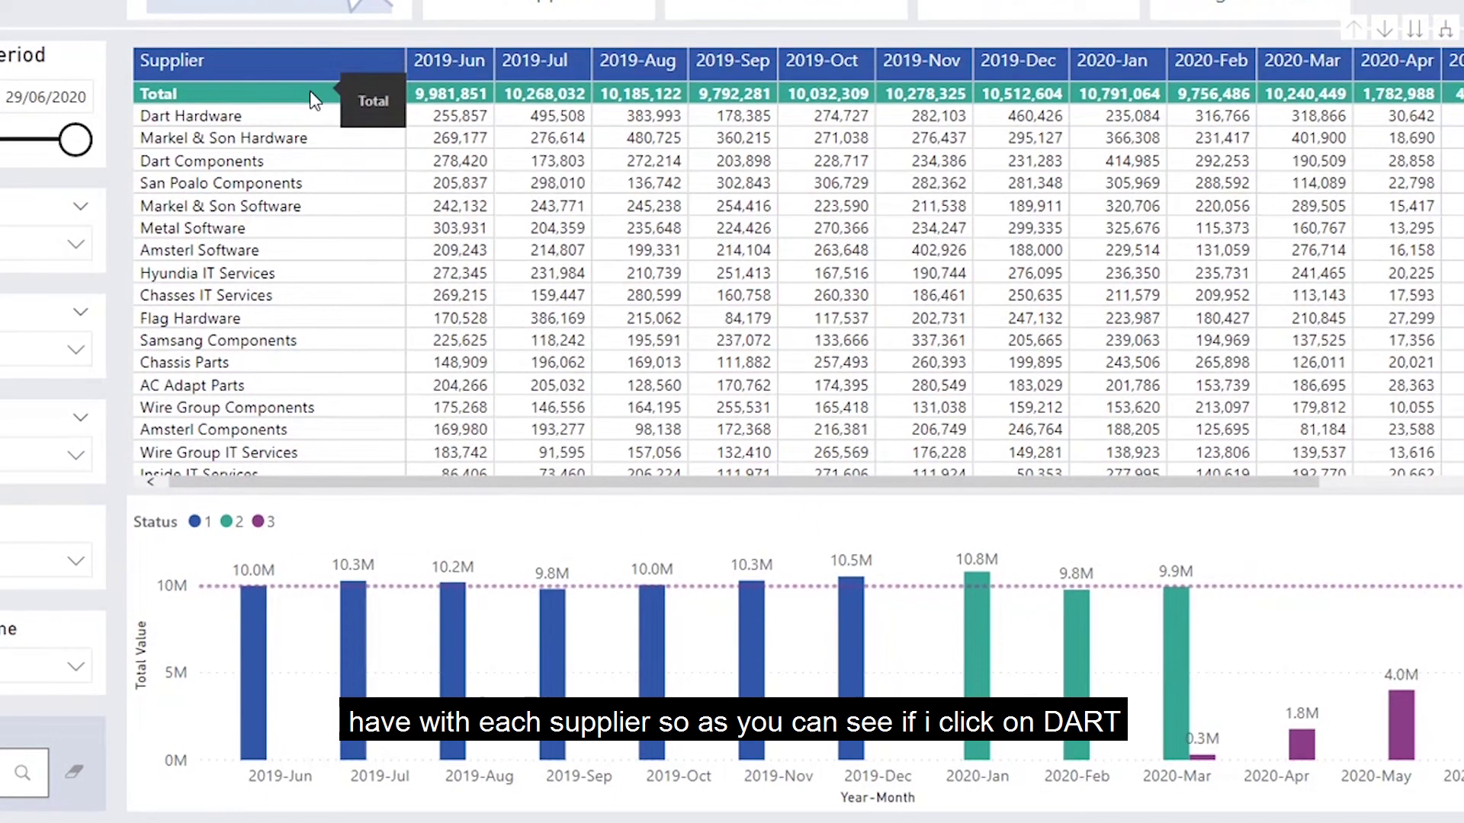
click(236, 113)
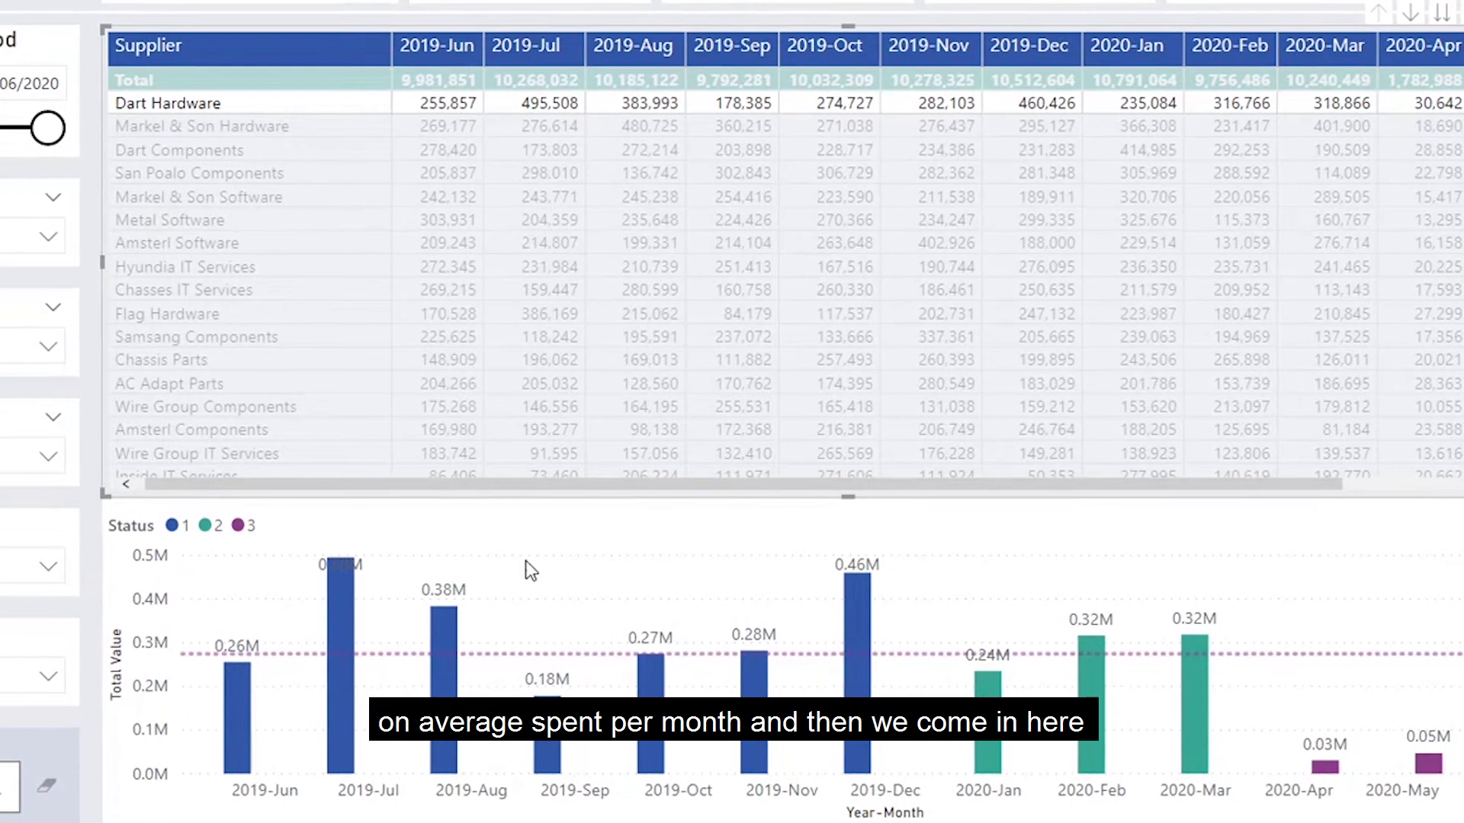
click(254, 103)
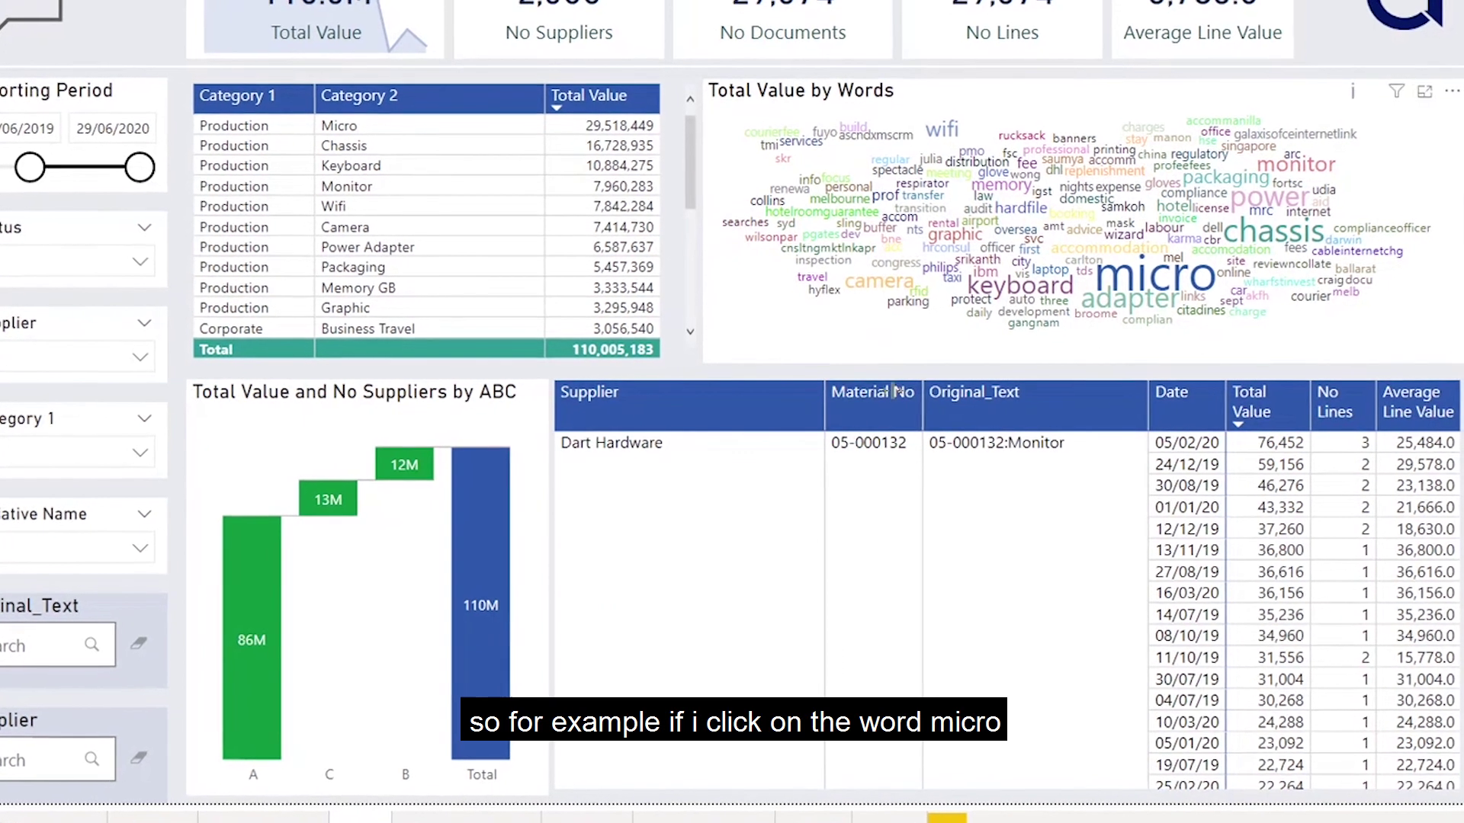
Cross-filter the Text page by the word micro in the word cloud and browse the matching supplier line items
click(1136, 284)
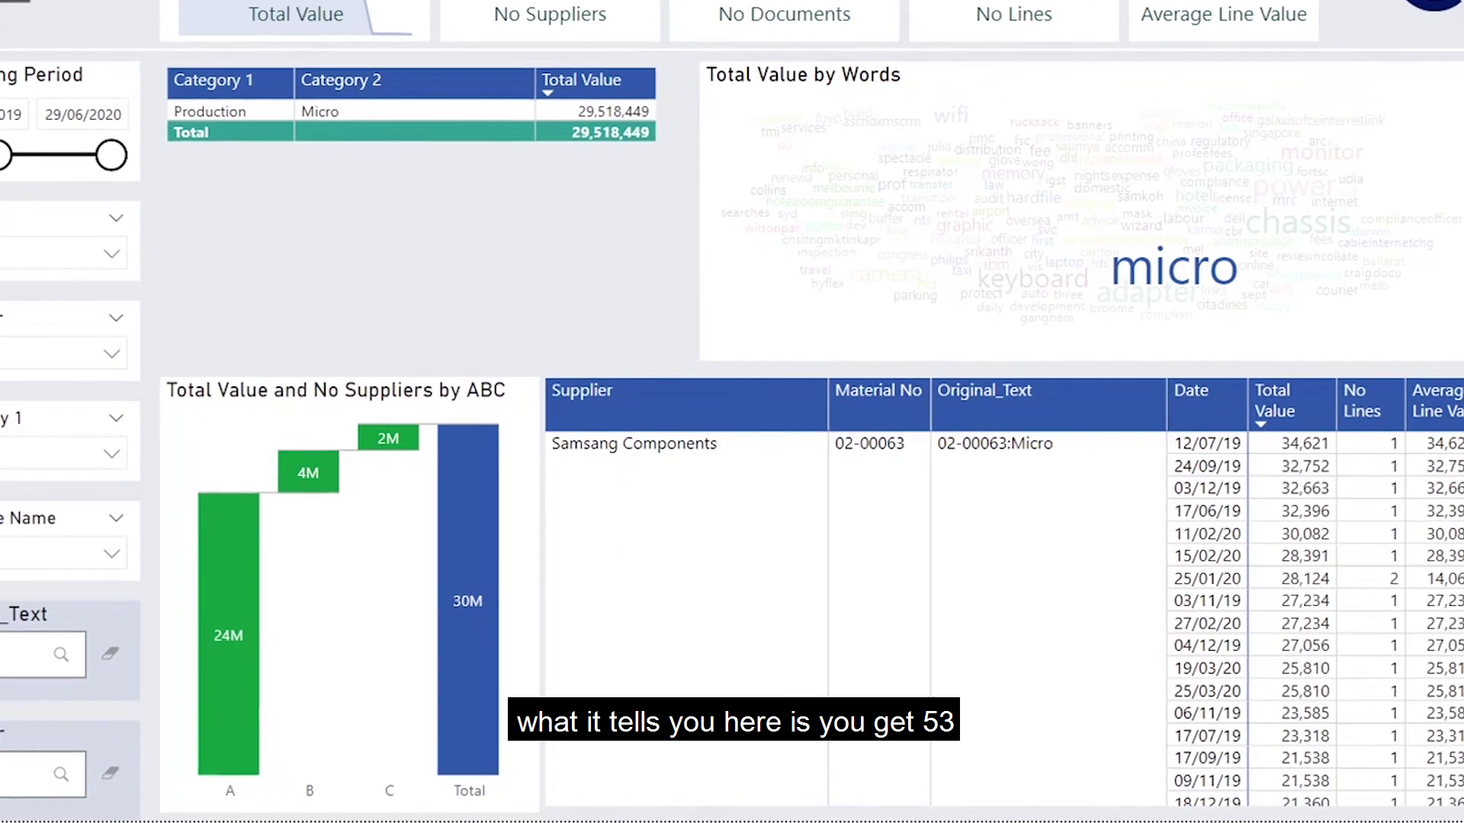
scroll(1296, 610, down, 10)
scroll(1296, 610, down, 15)
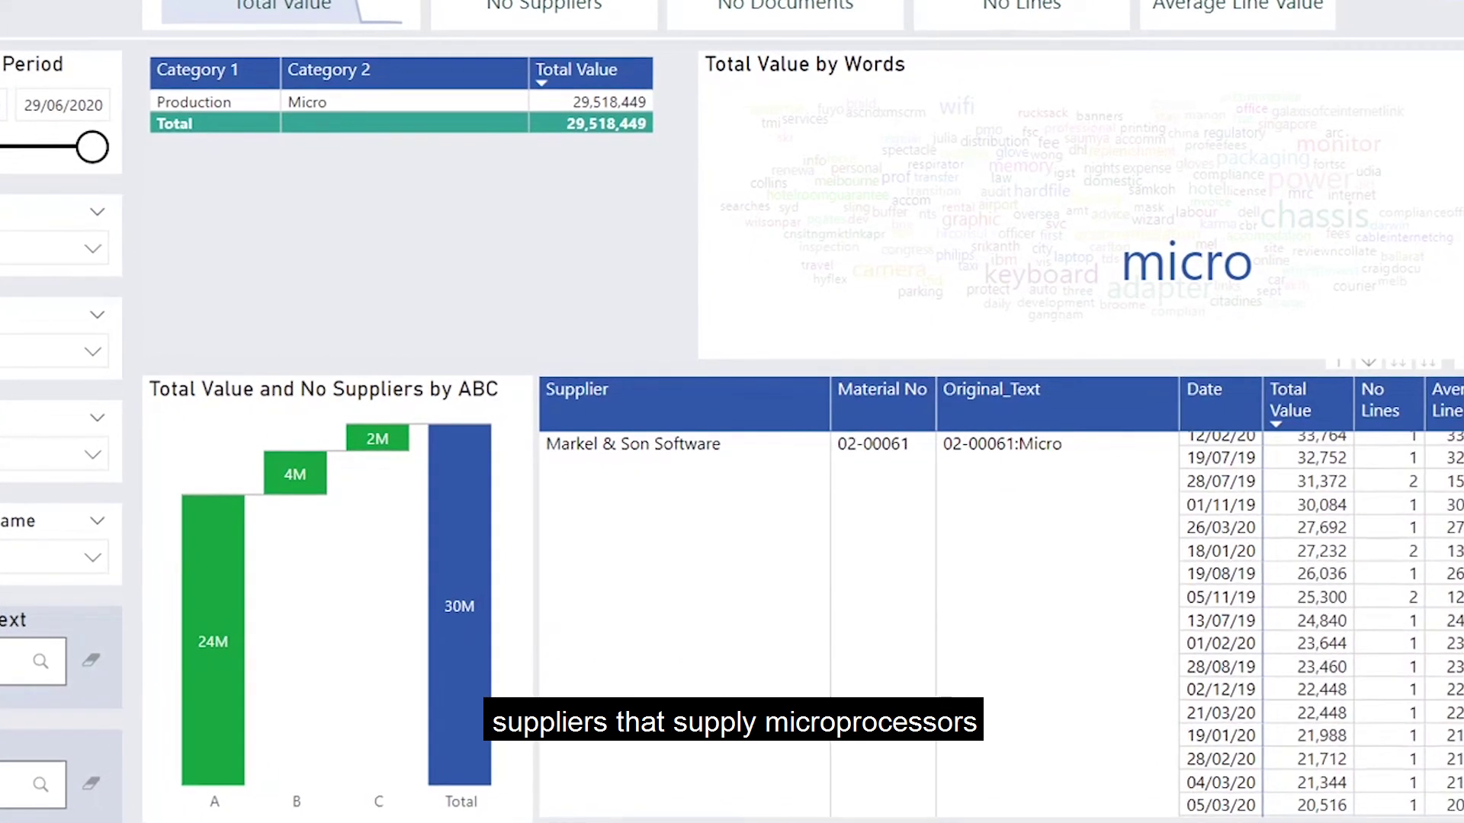
scroll(1296, 610, up, 10)
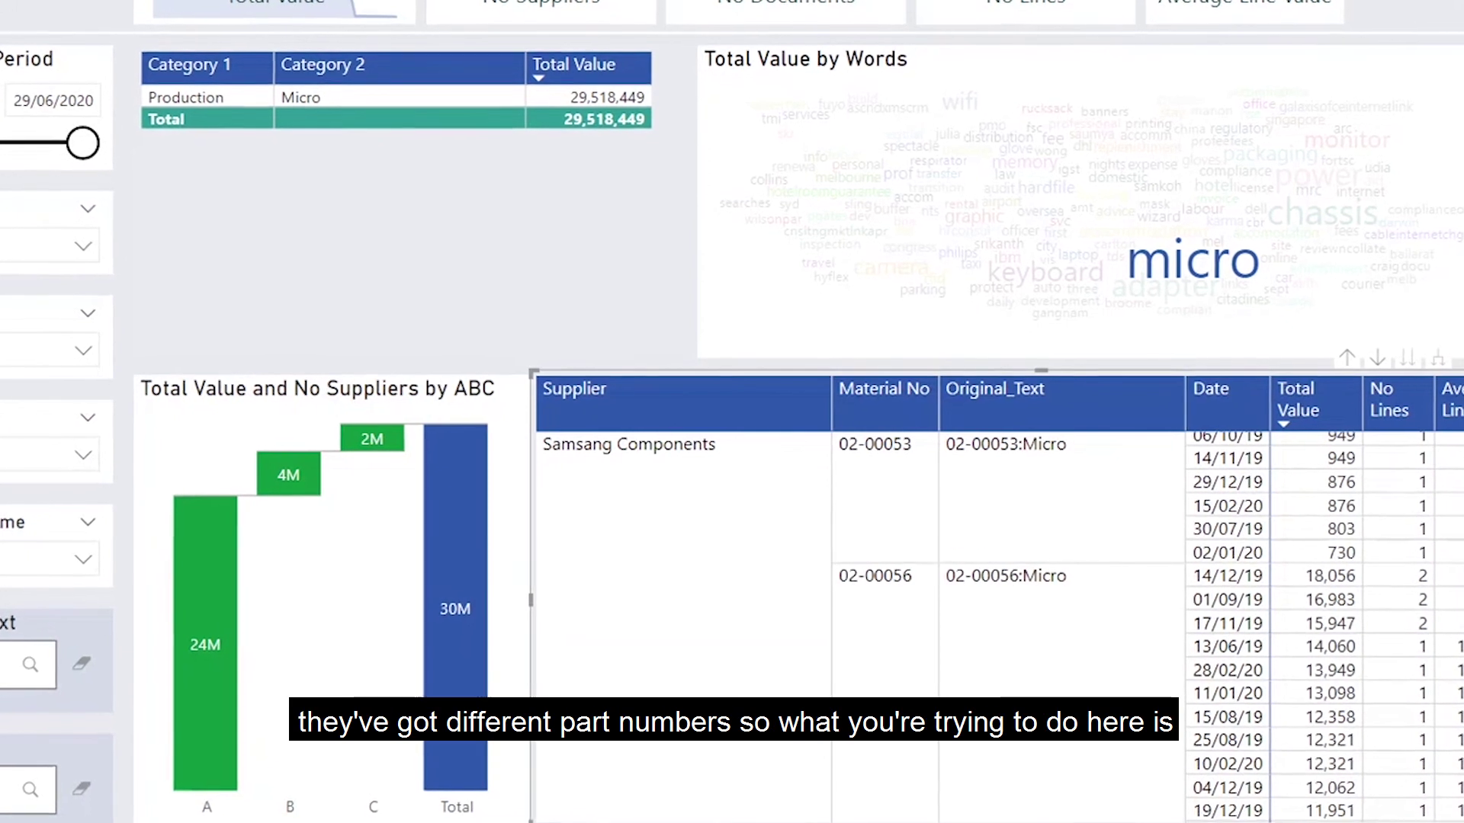
Drill the supplier table up to the material number level, review it, and expand it back to the original text level
click(1370, 356)
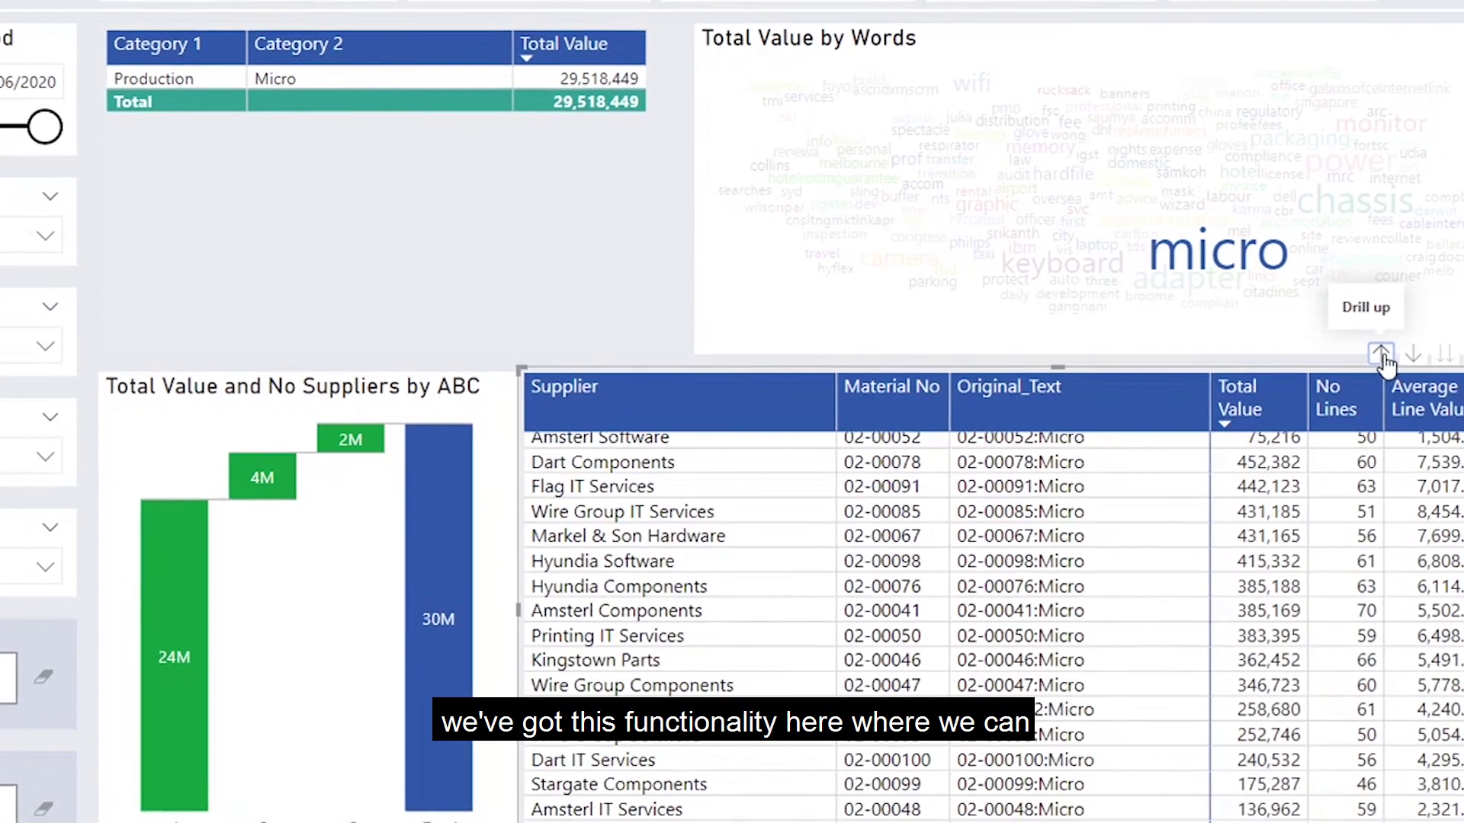
click(1379, 355)
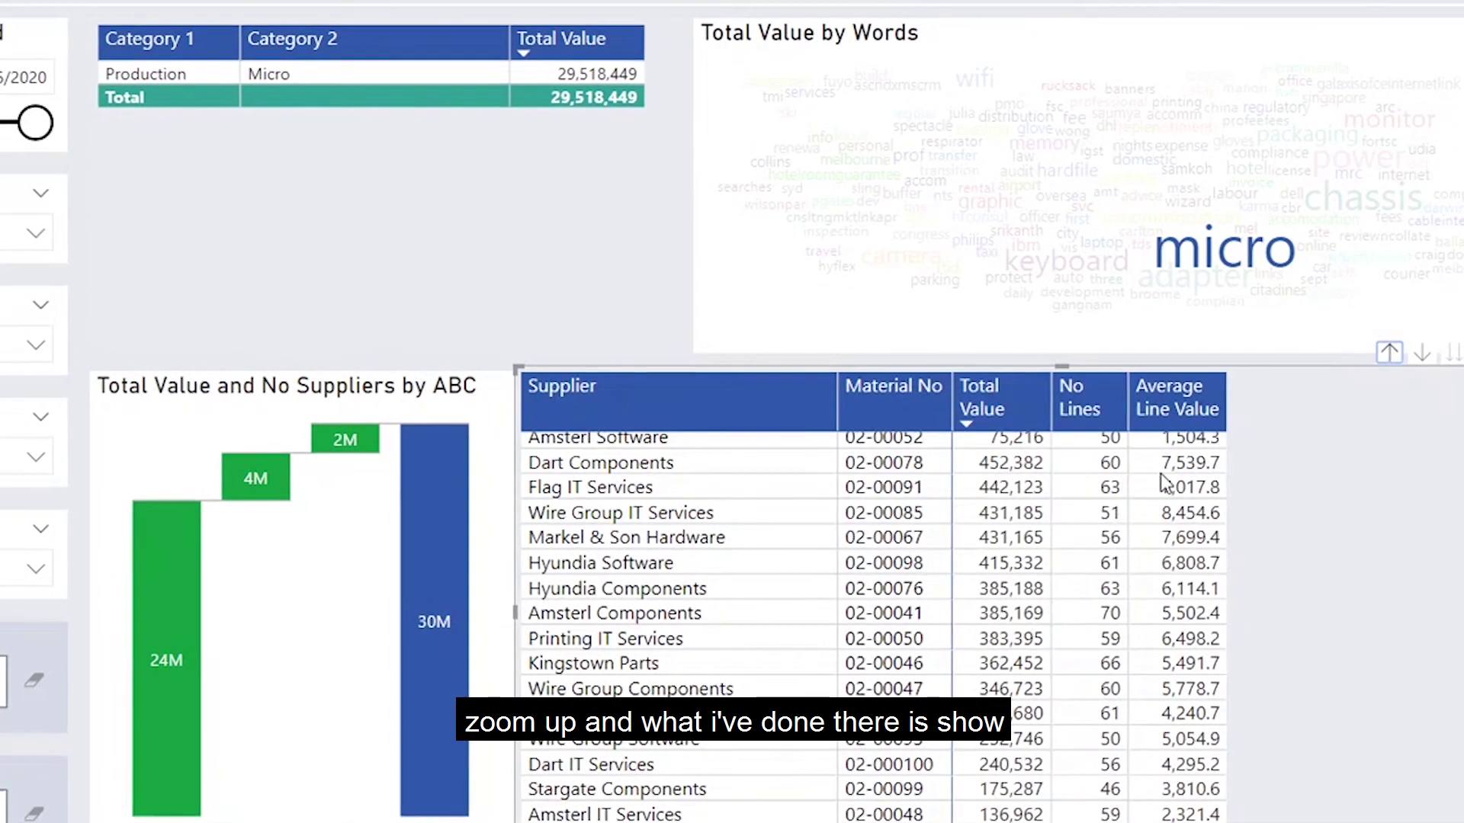
scroll(873, 610, up, 2)
scroll(872, 594, up, 5)
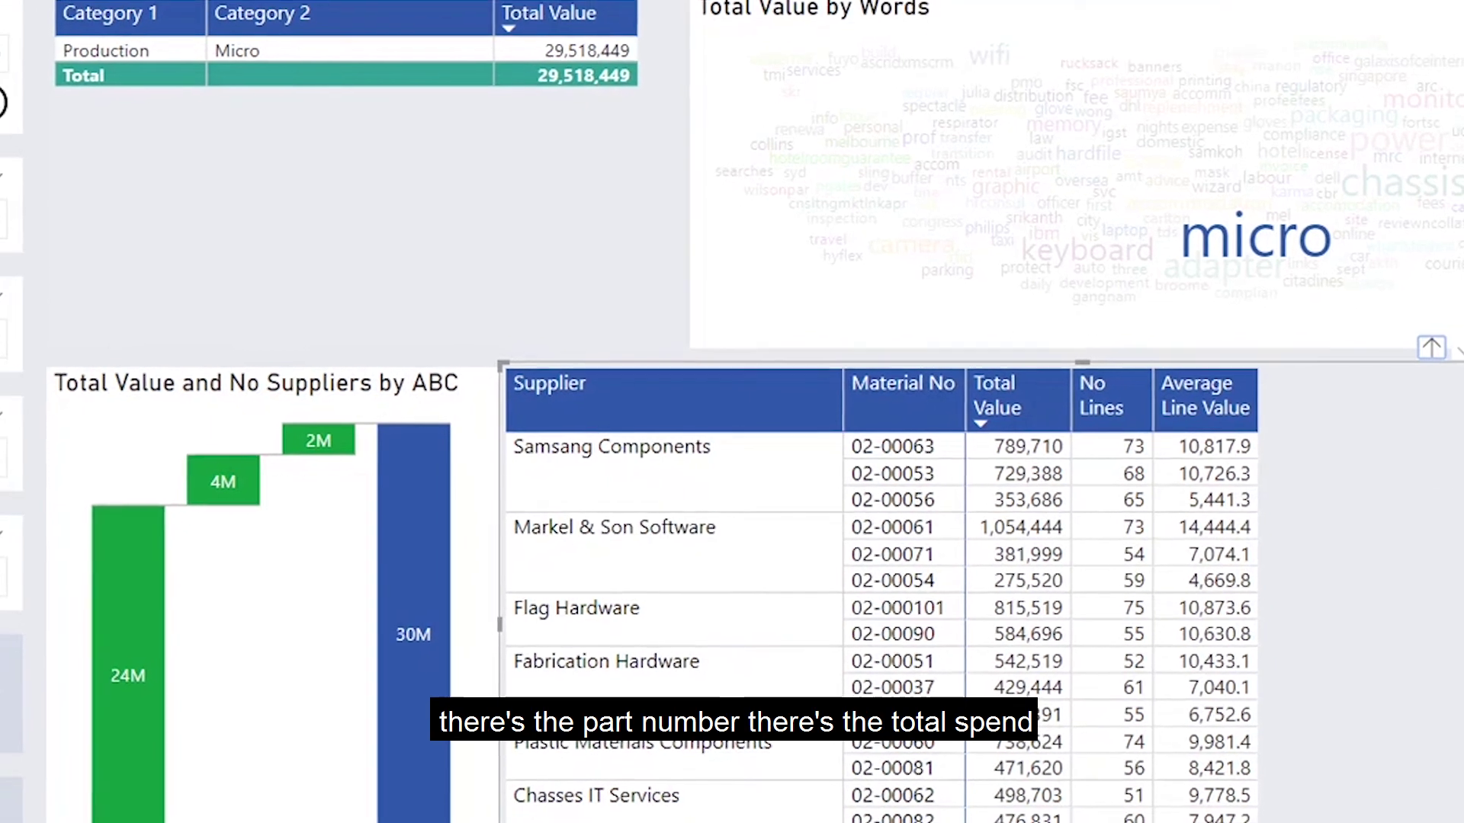
click(1459, 347)
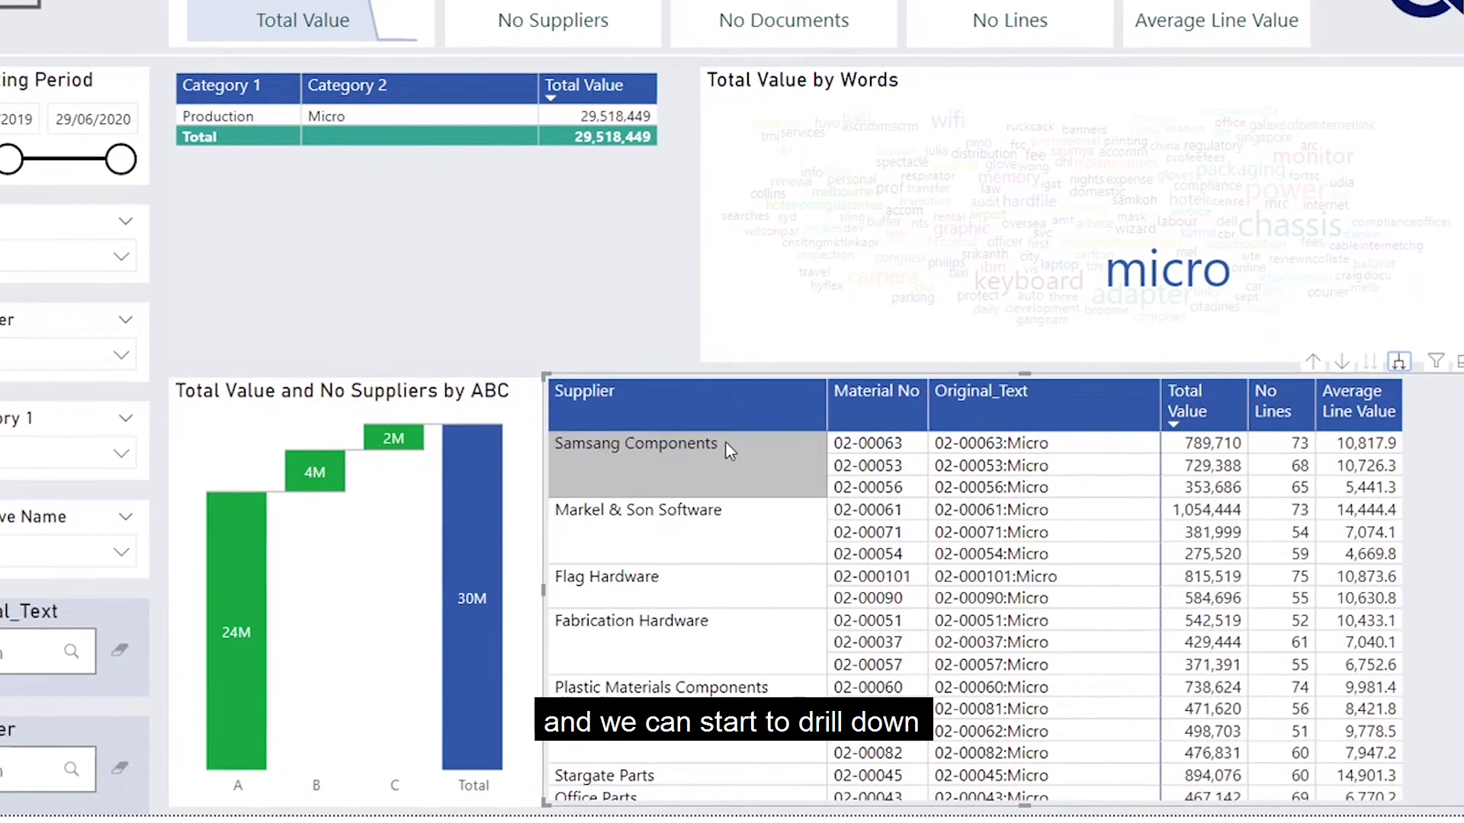
Drill through from Samsang Components in the supplier table to the Supplier Drilldown page
right_click(725, 445)
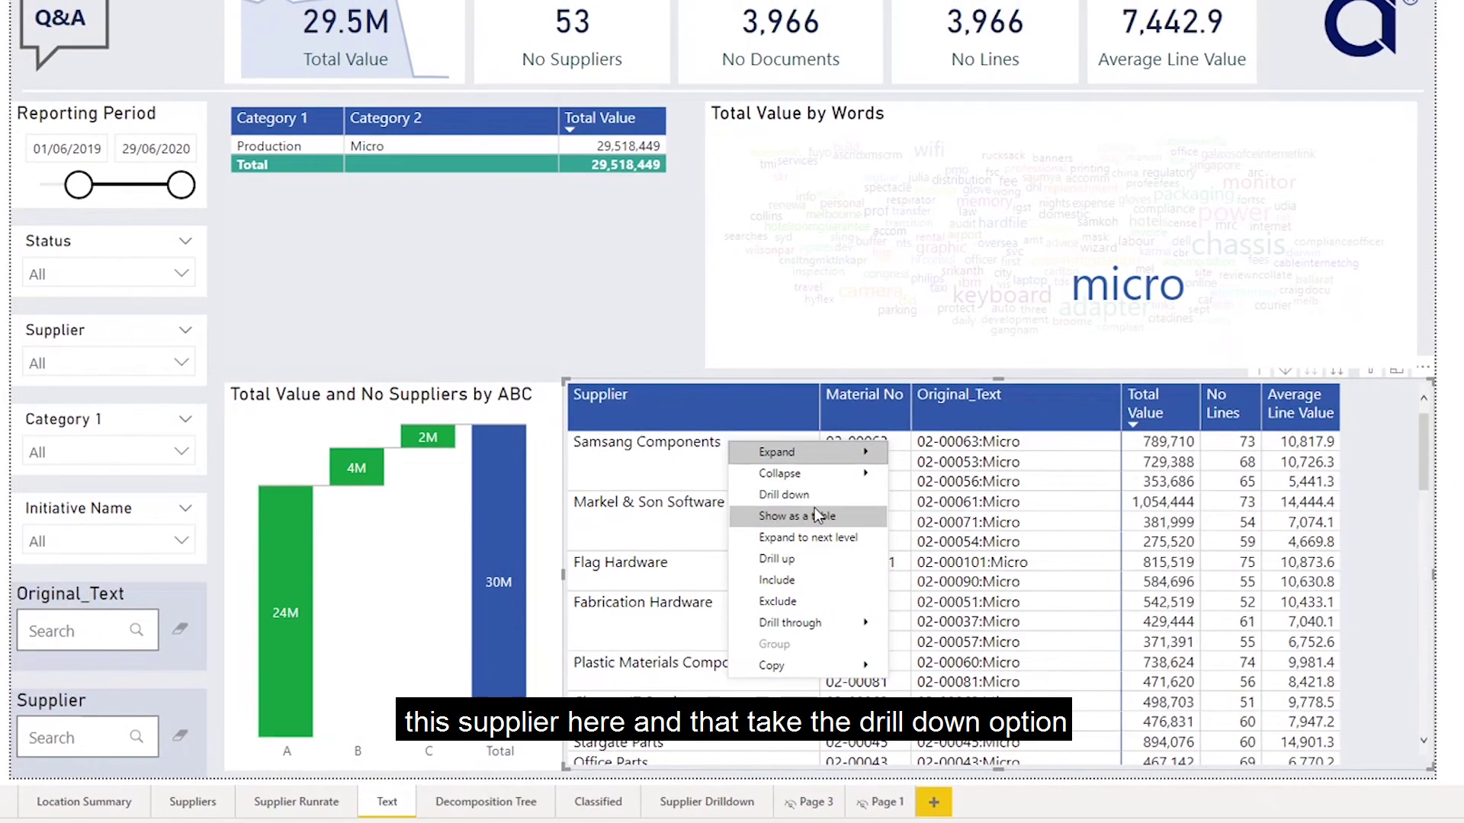
mouse_move(812, 610)
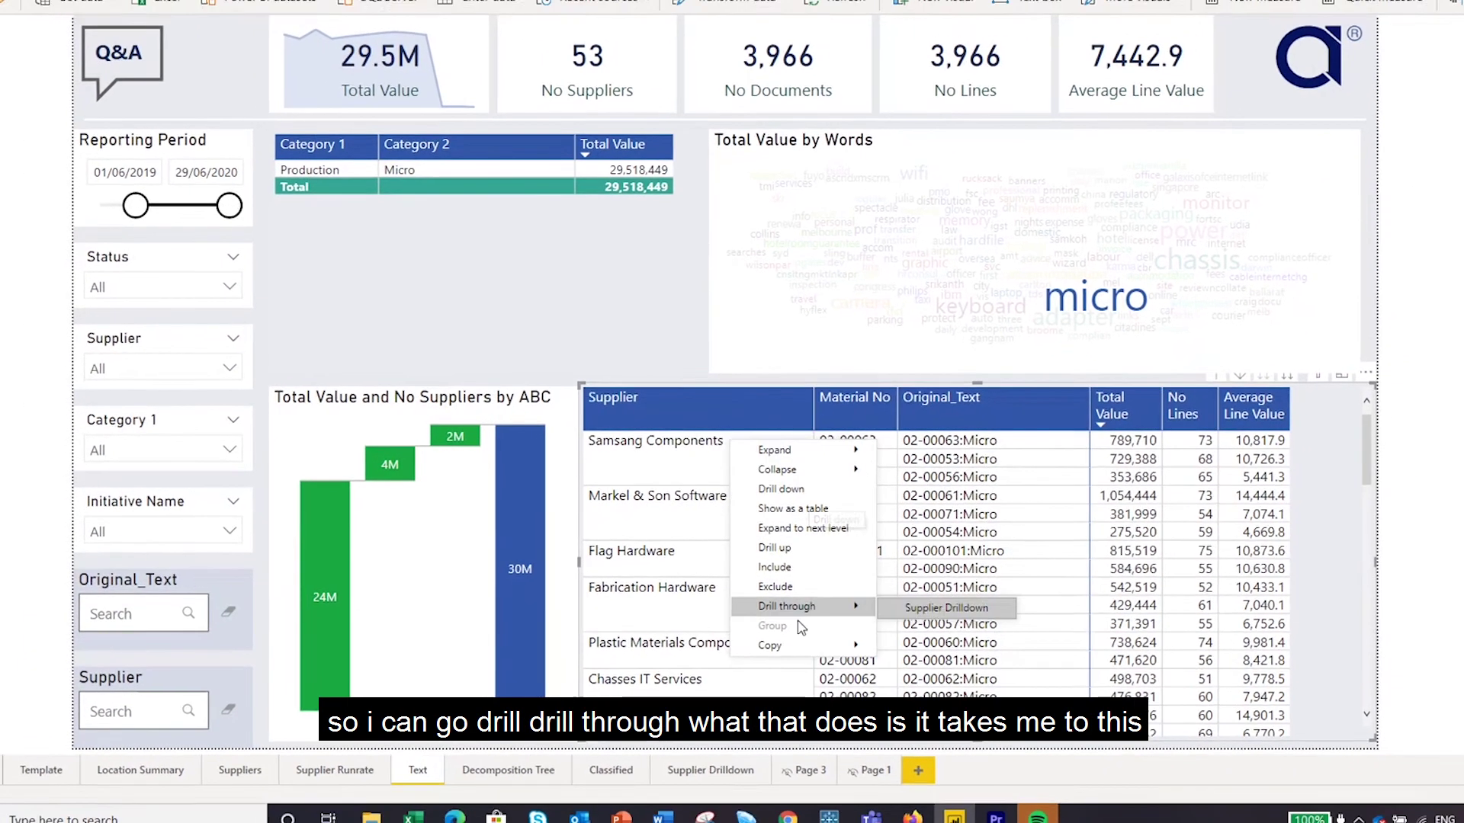
click(942, 607)
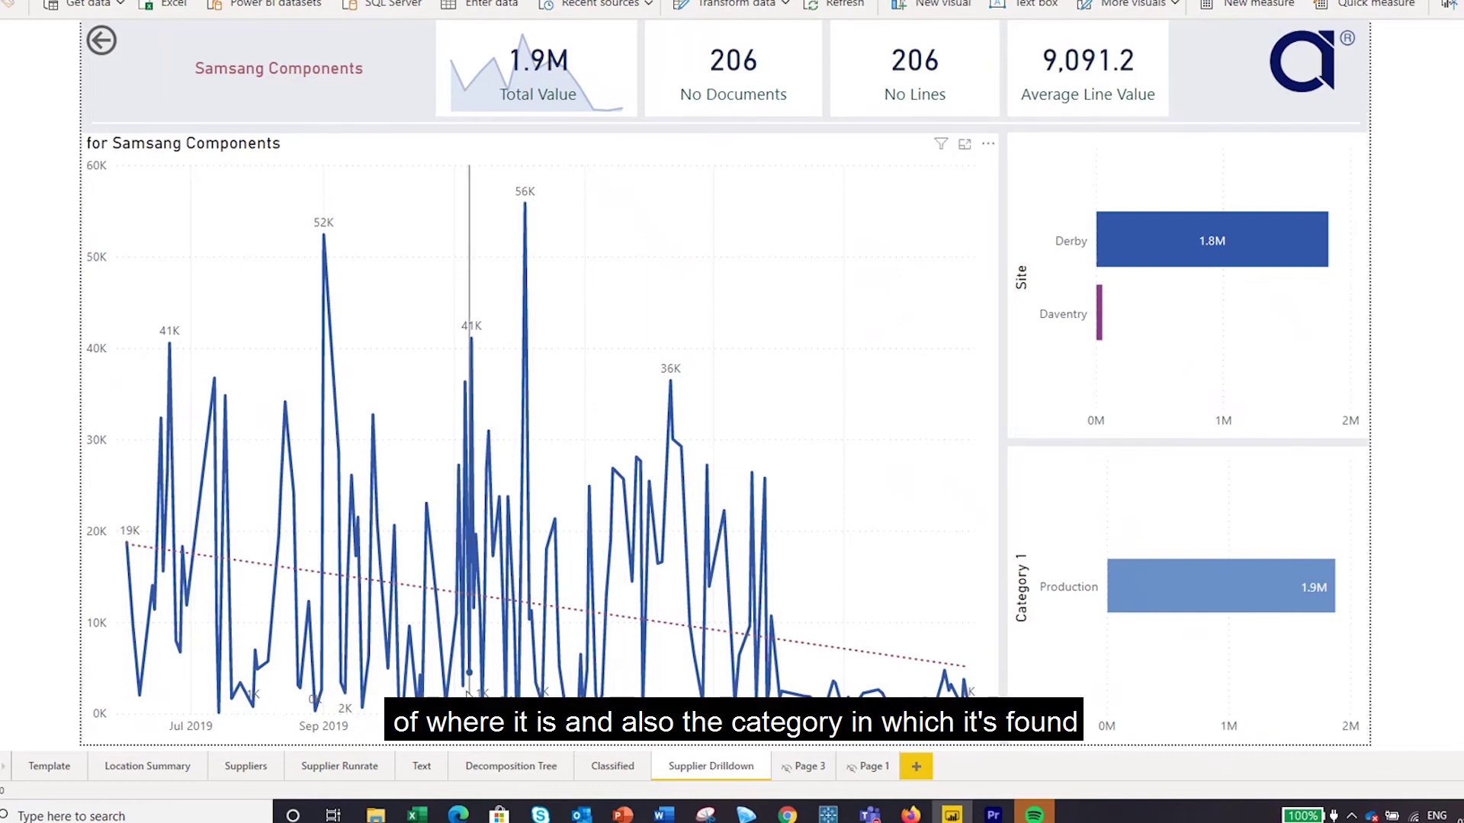
Break down the Micro category by supplier in the decomposition tree
click(518, 772)
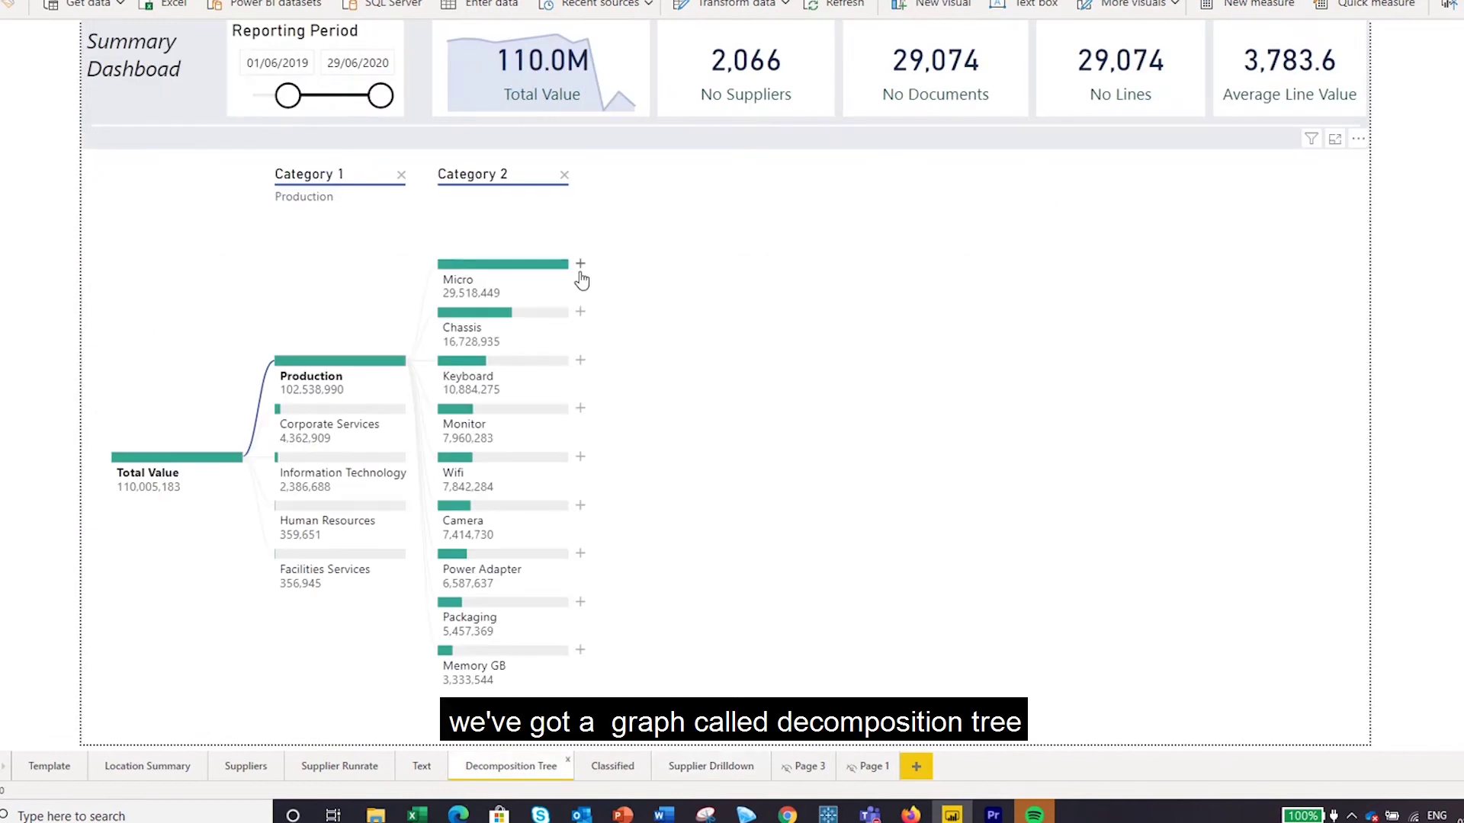
click(580, 267)
click(630, 332)
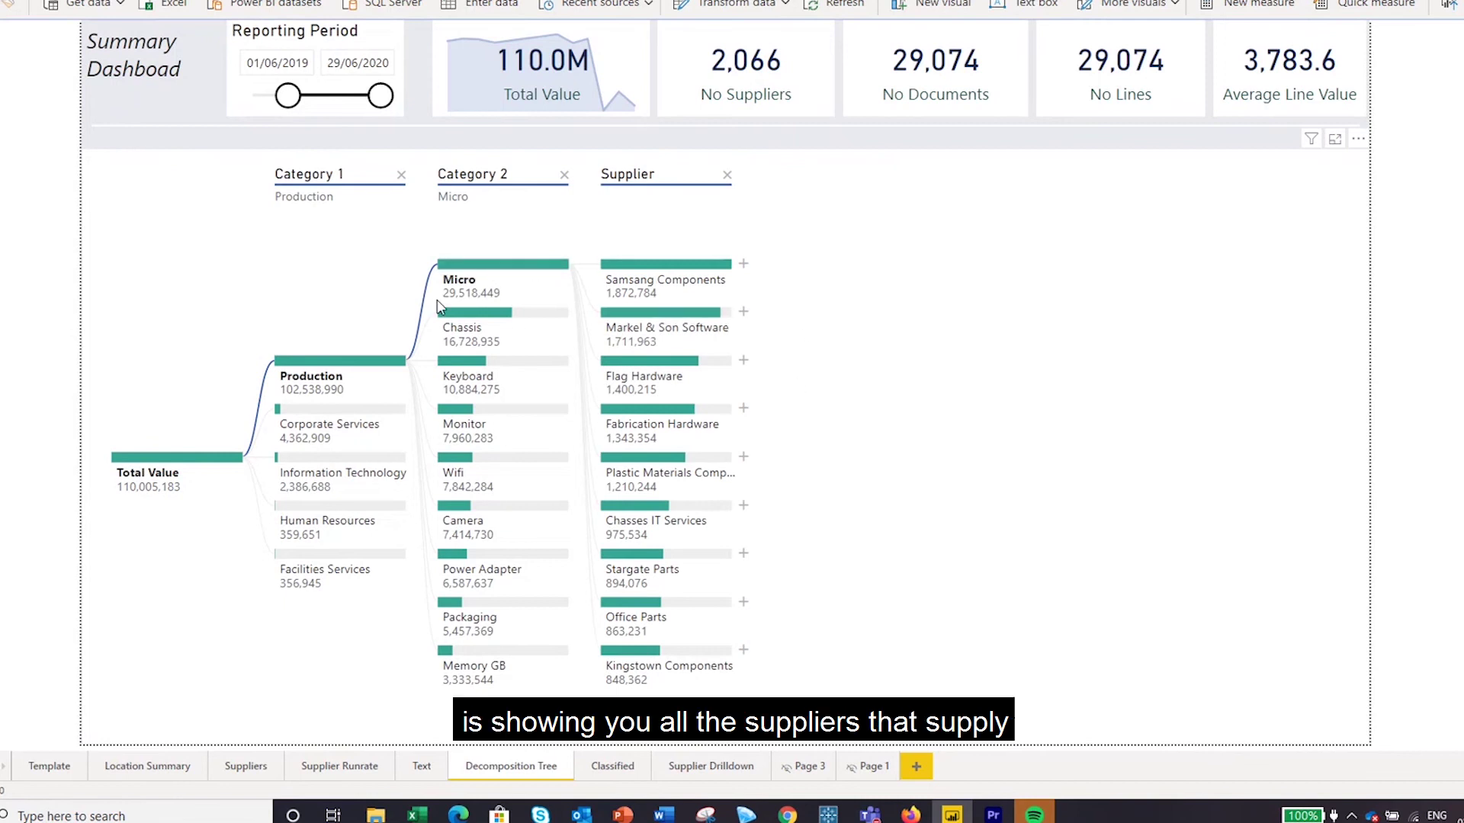
Switch the decomposition tree's Category 2 branch to Chassis, Keyboard and Monitor in turn to compare their suppliers
click(468, 319)
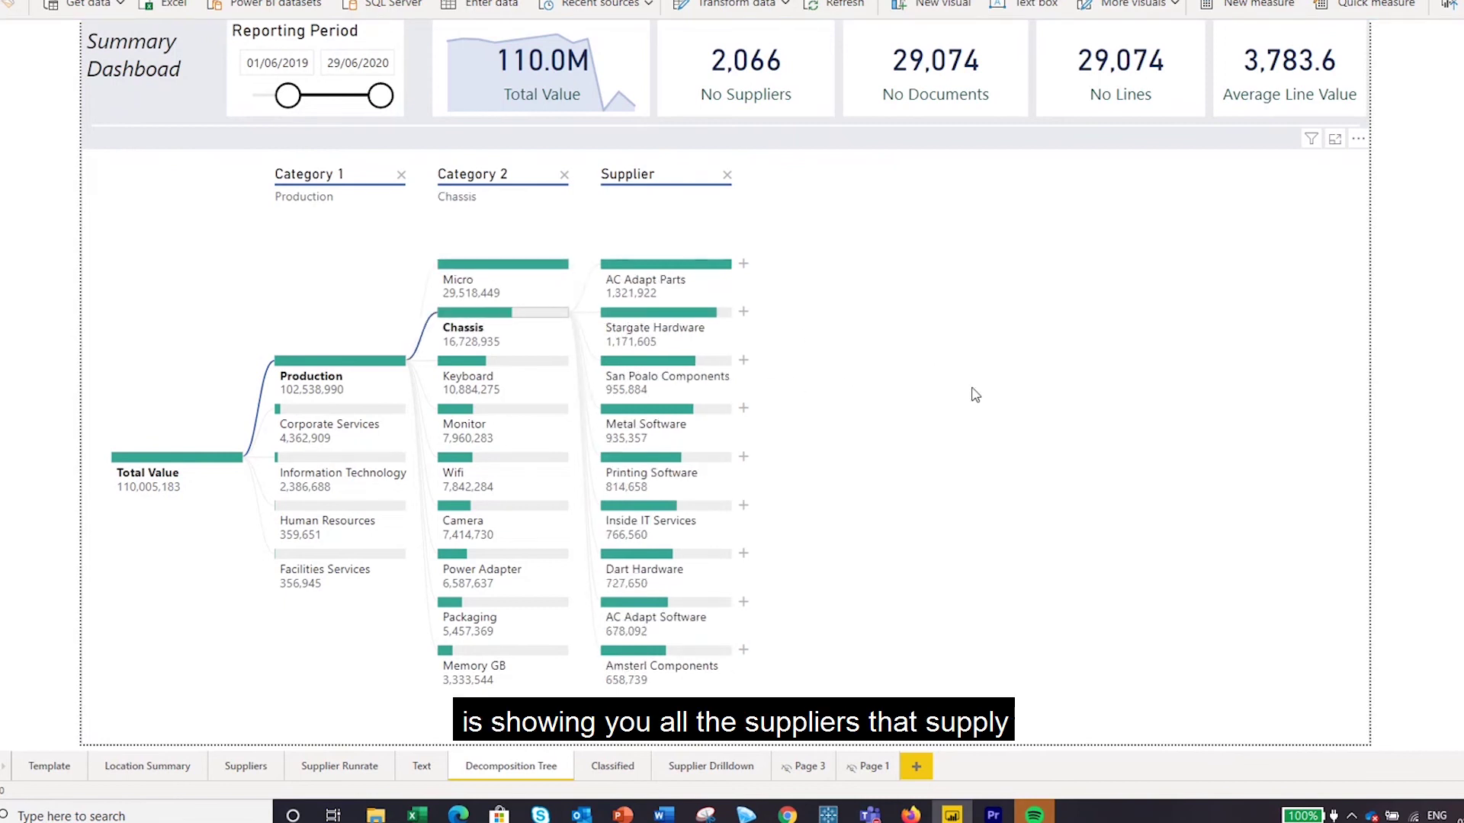
click(508, 373)
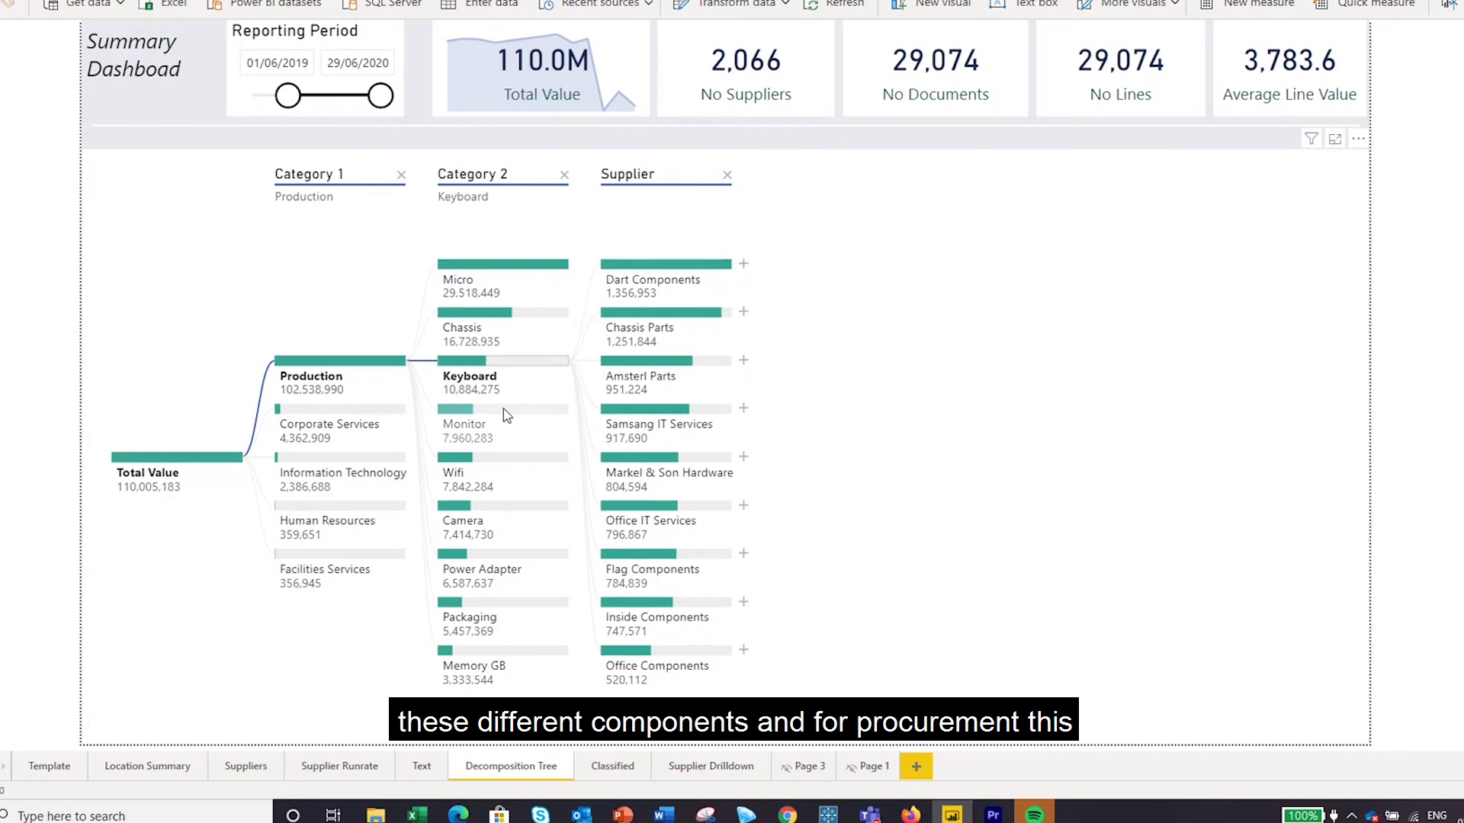
click(502, 418)
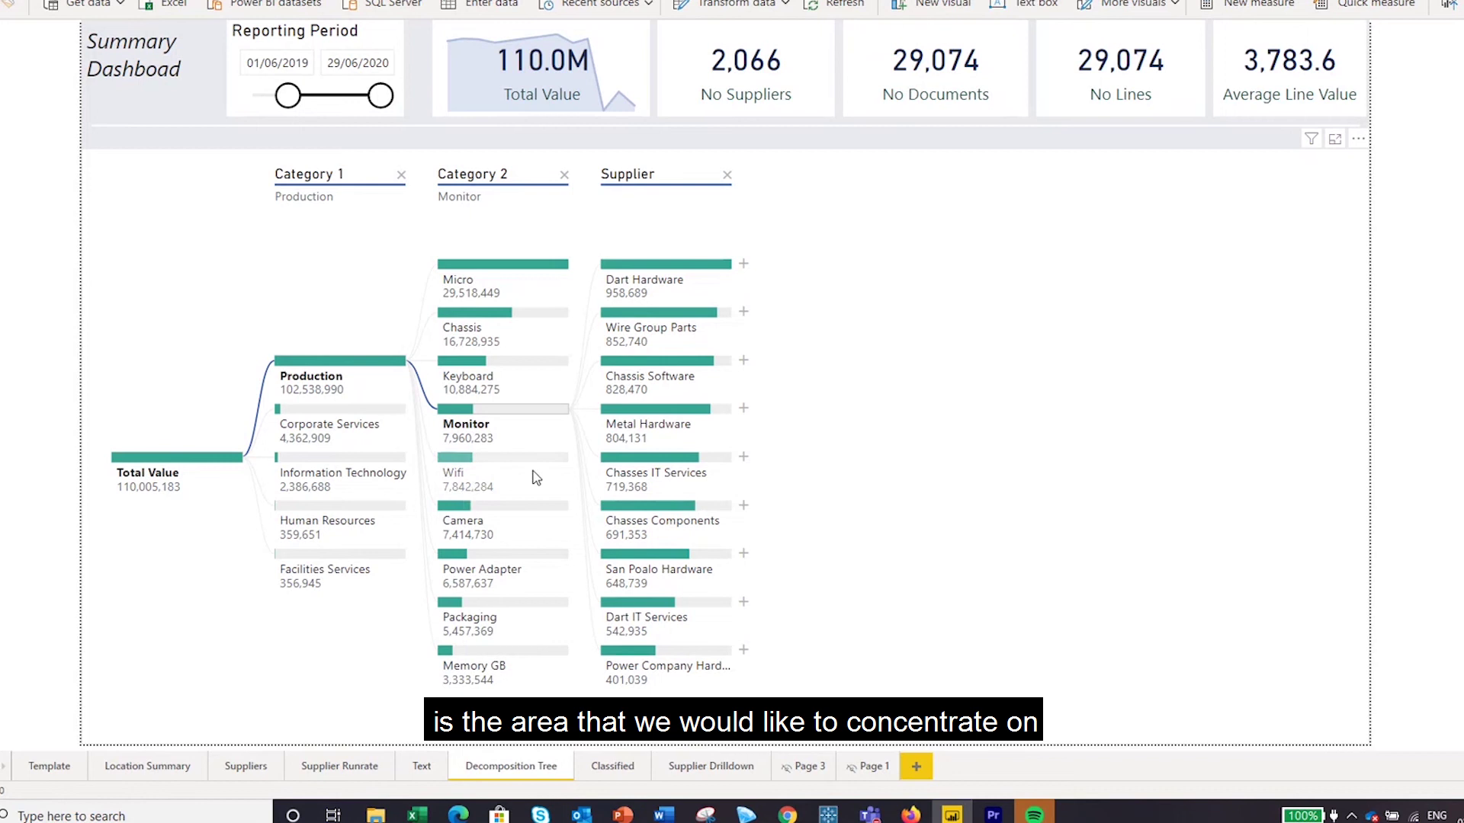
mouse_move(535, 478)
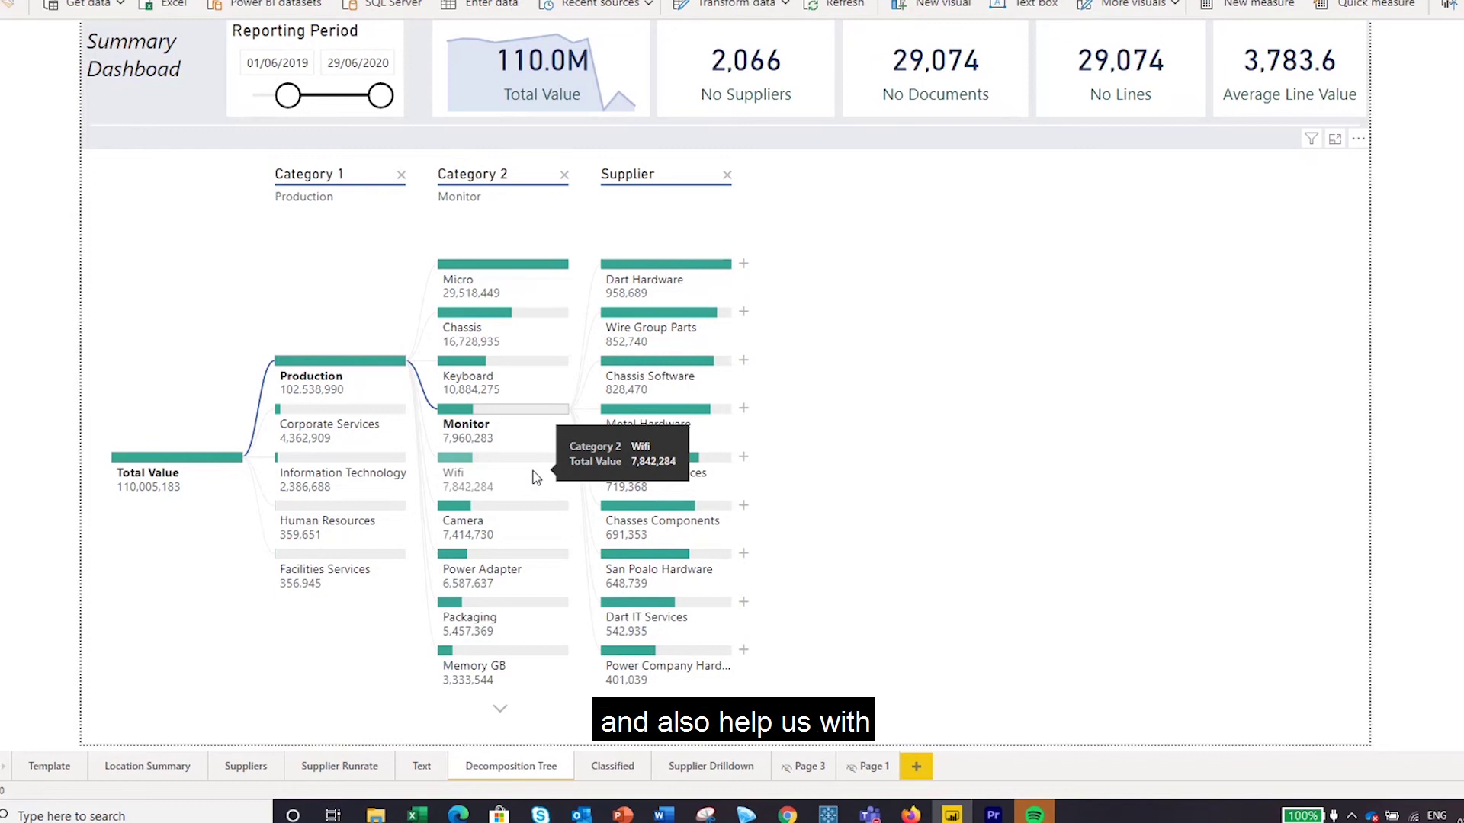
Filter the Suppliers page to the Production value of Category 1
click(242, 769)
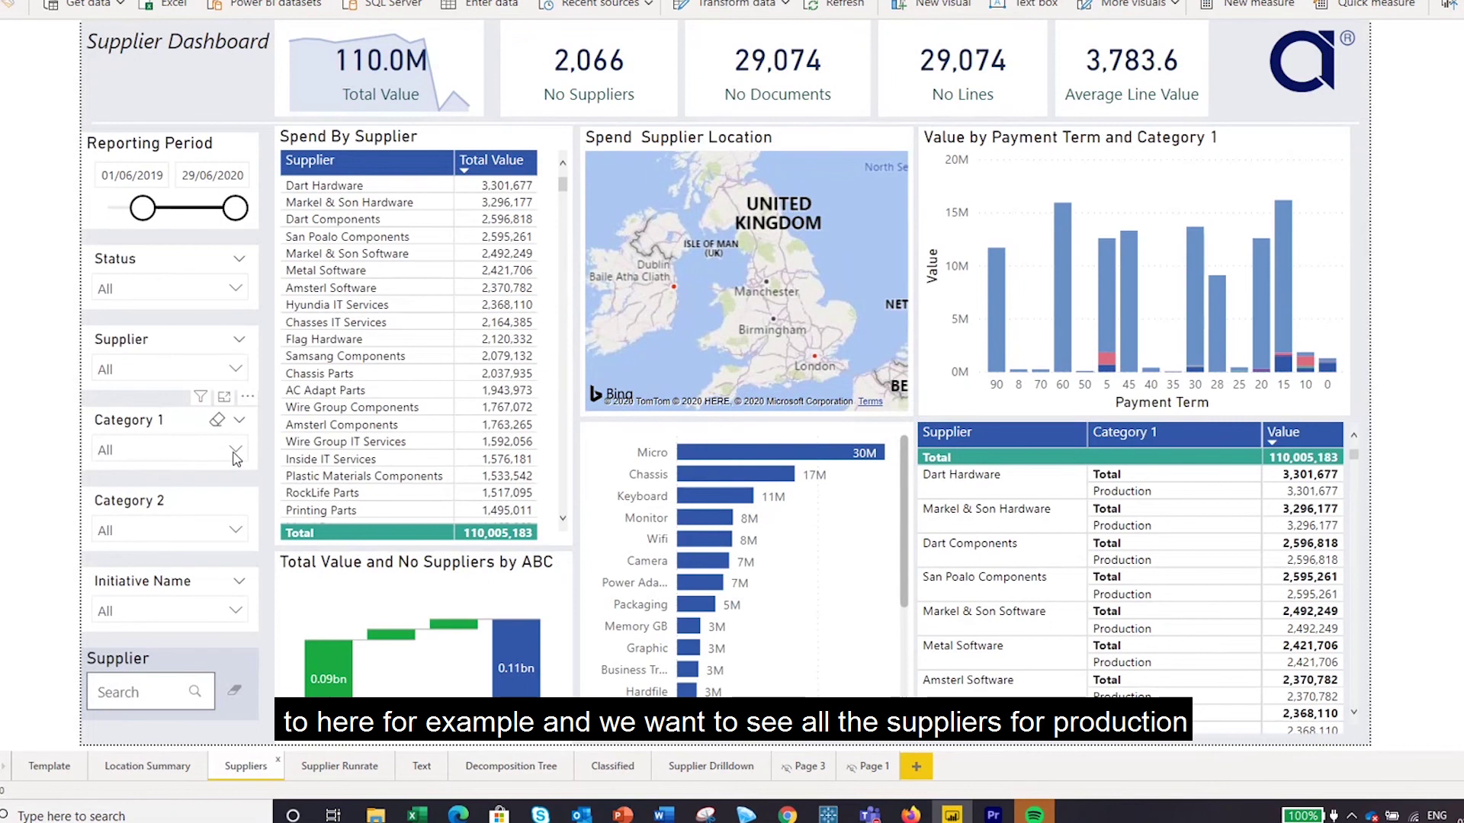
click(235, 452)
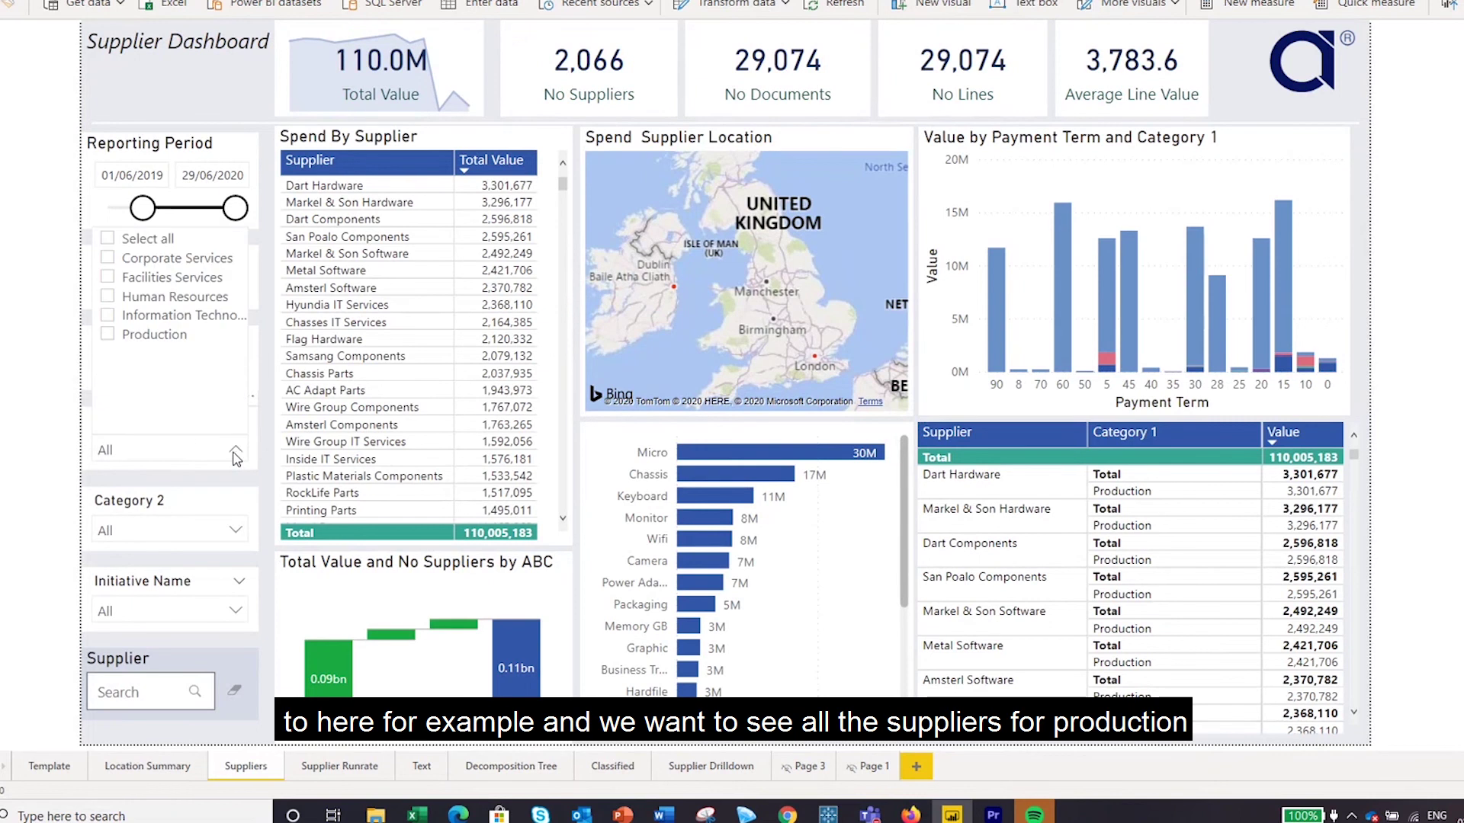
click(108, 334)
click(4, 494)
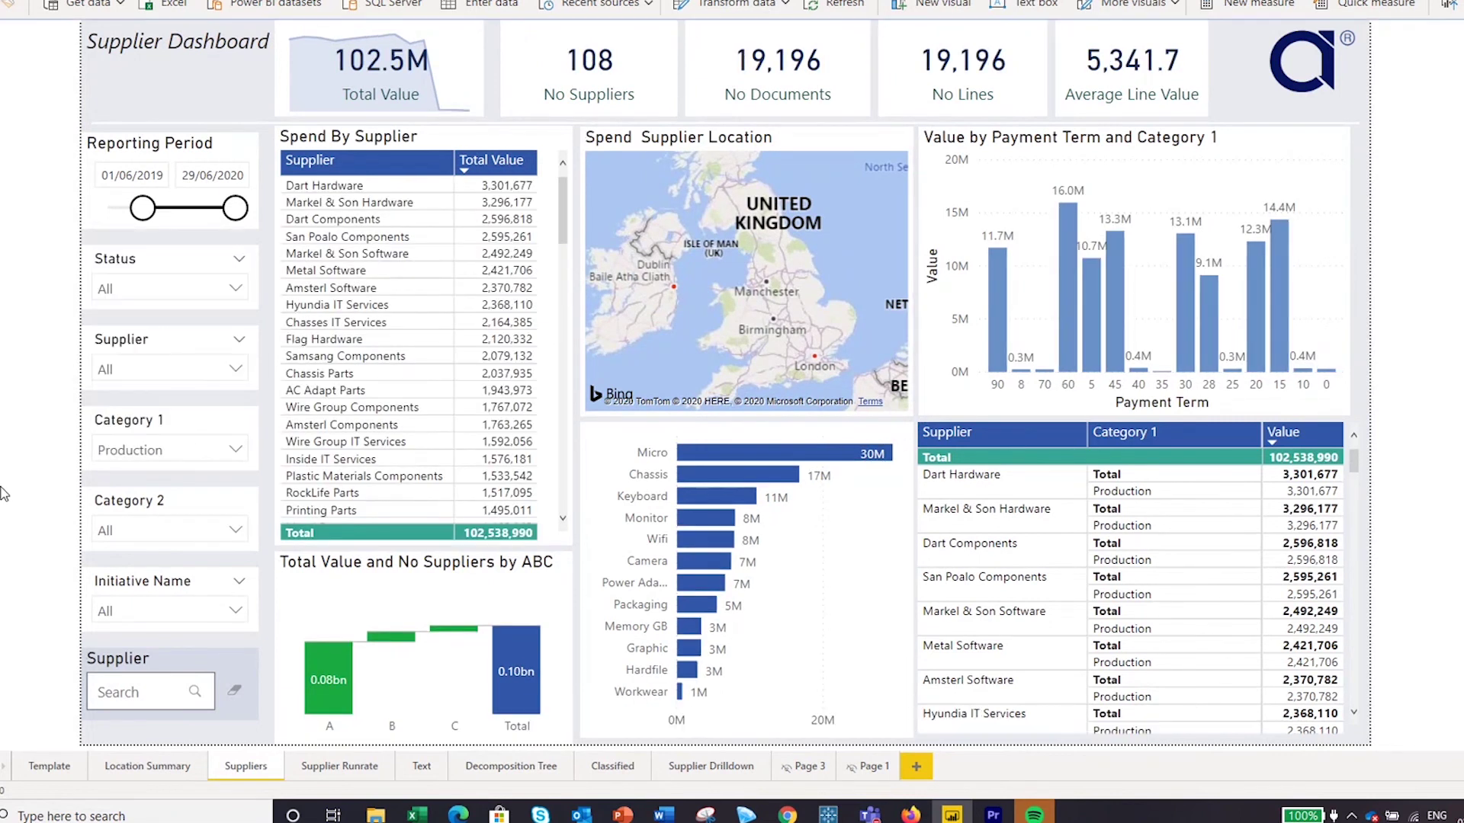
Filter Category 2 to Memory GB to review its suppliers, and switch the filter to Micro
click(236, 529)
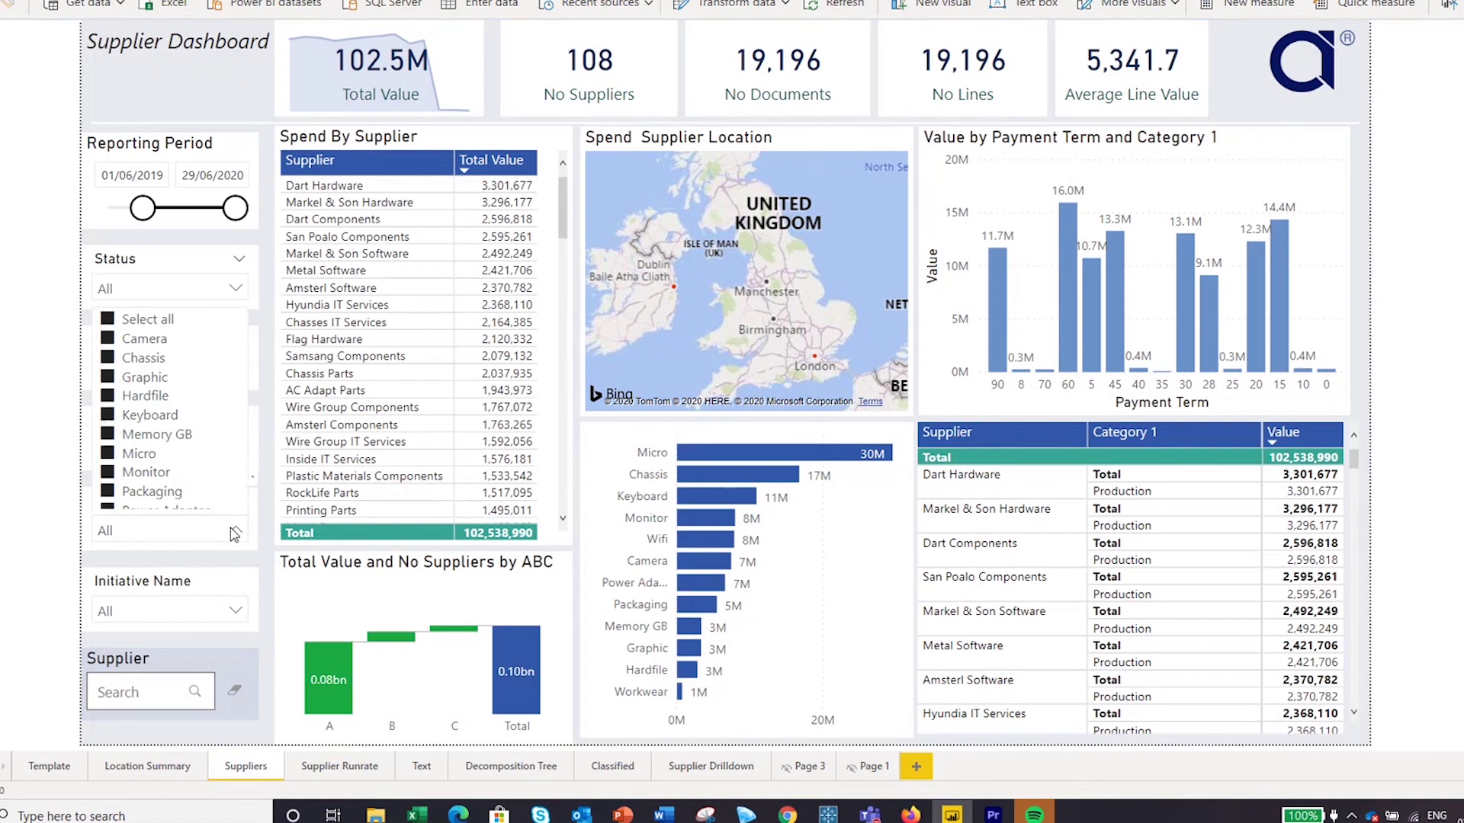
click(106, 320)
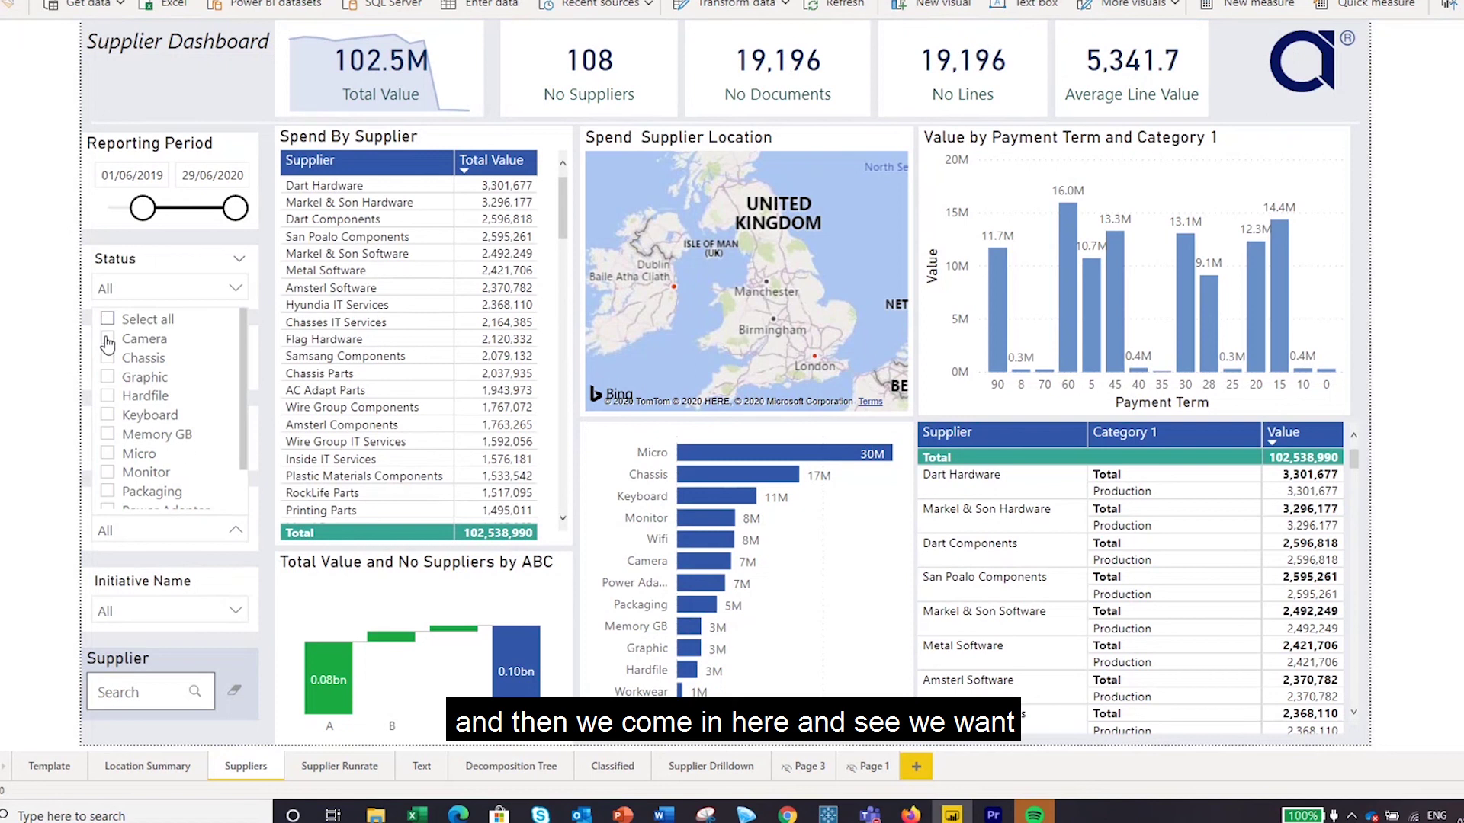
click(108, 434)
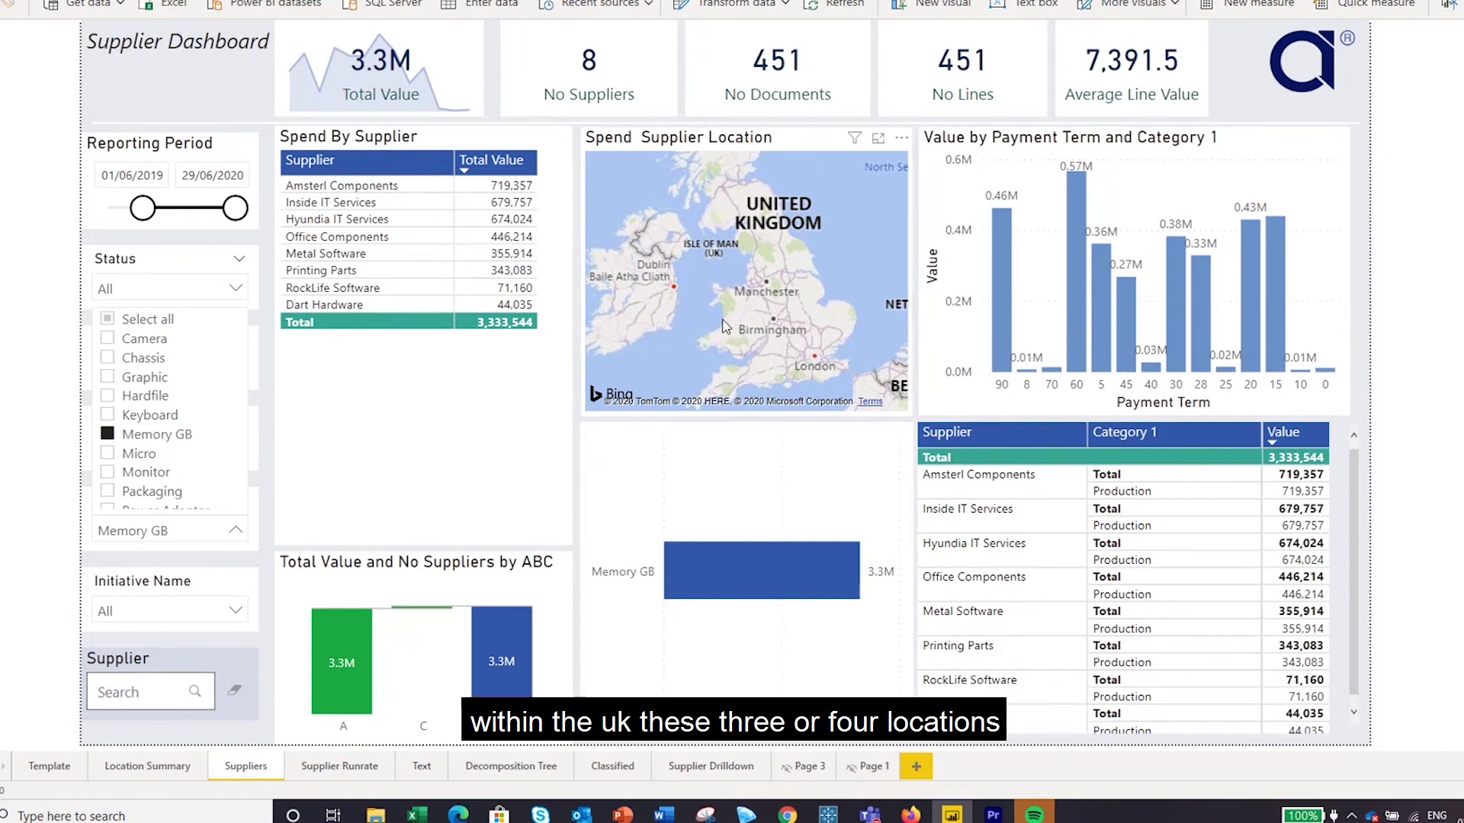
click(107, 454)
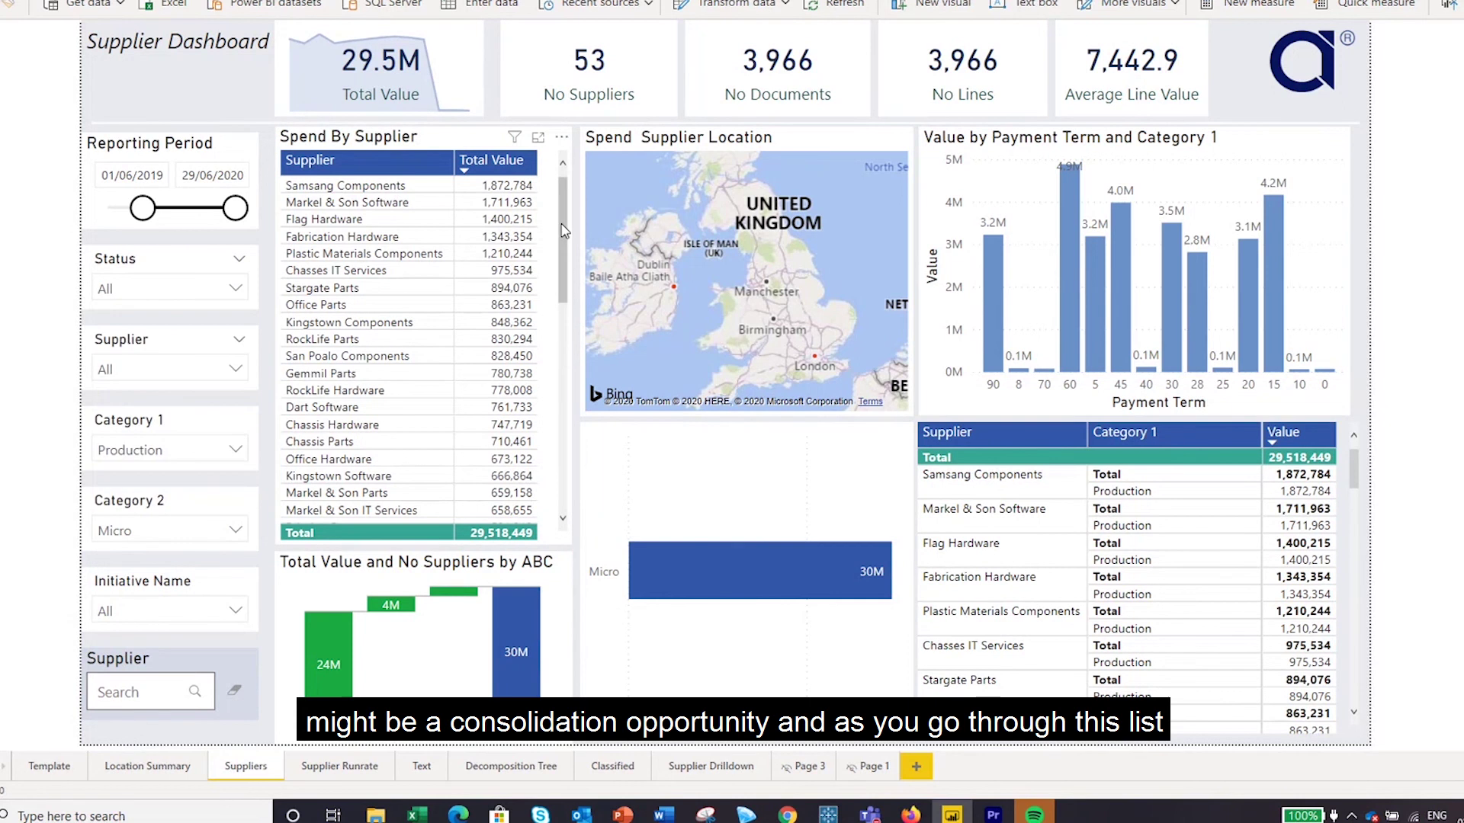
drag(561, 248, 592, 206)
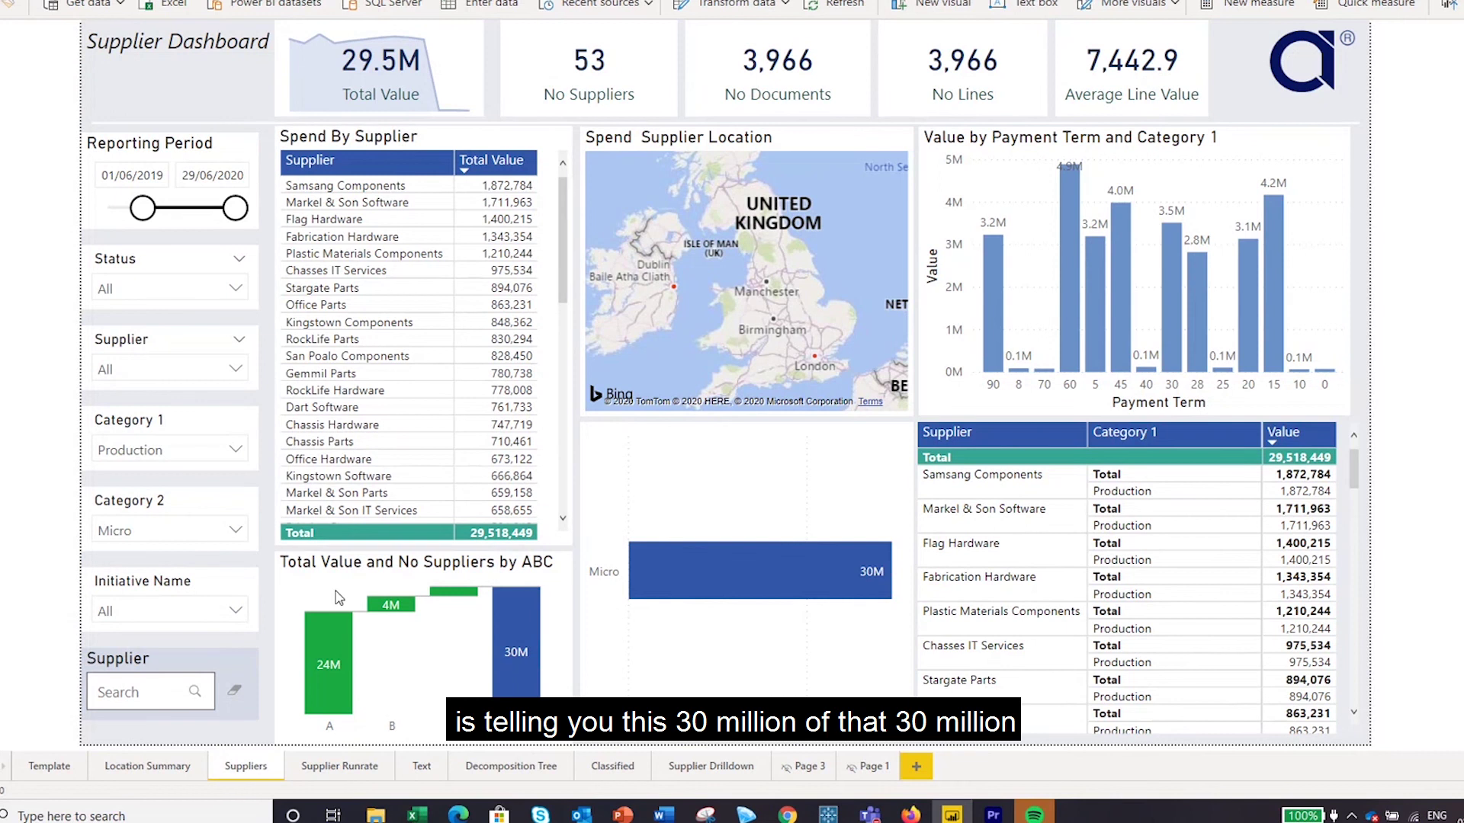
Cross-filter the Micro suppliers by class A, C and B in turn, ending on class A, from the total value waterfall chart
click(336, 660)
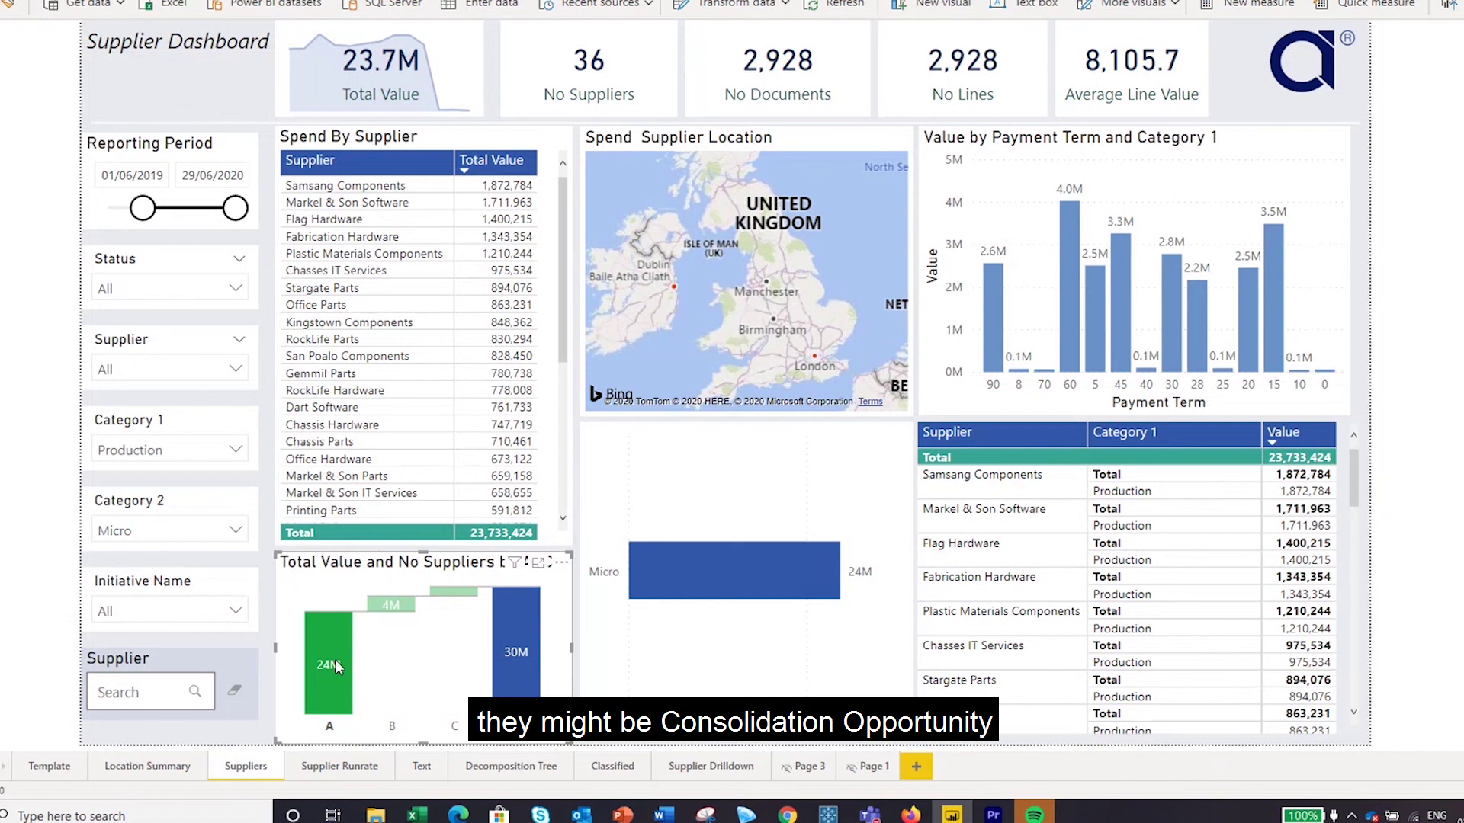
click(462, 594)
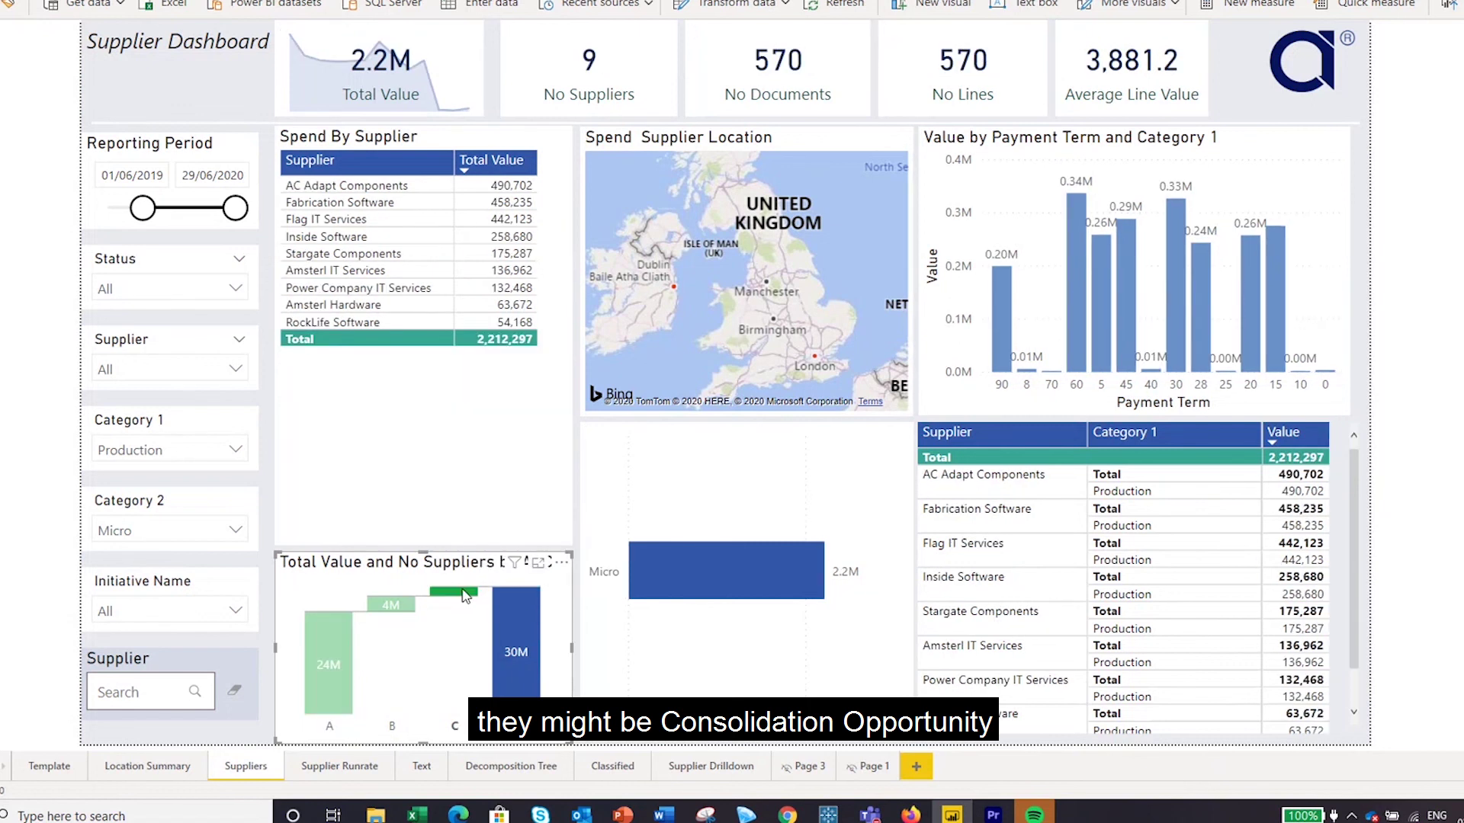
click(397, 610)
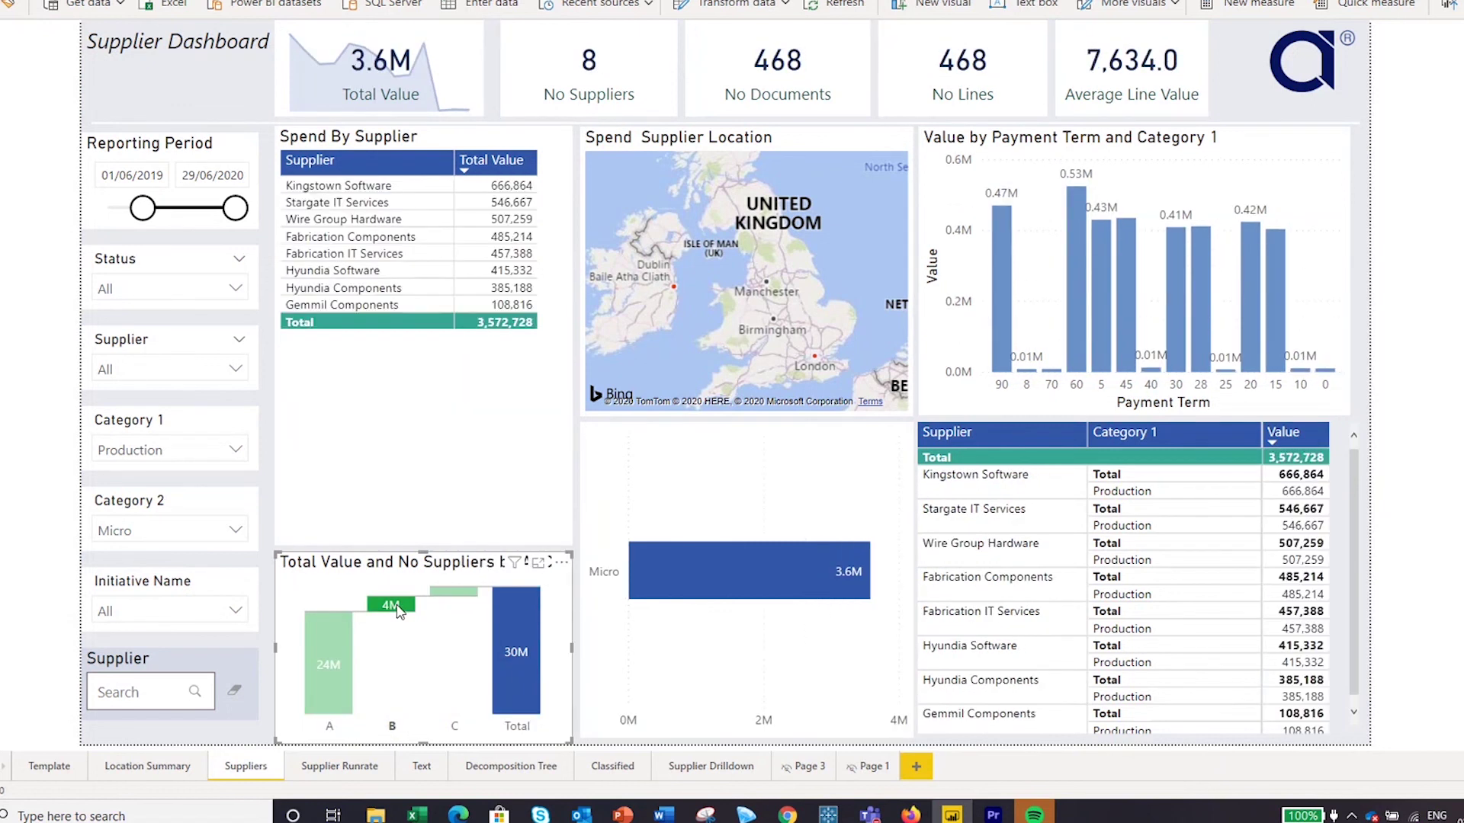
click(345, 639)
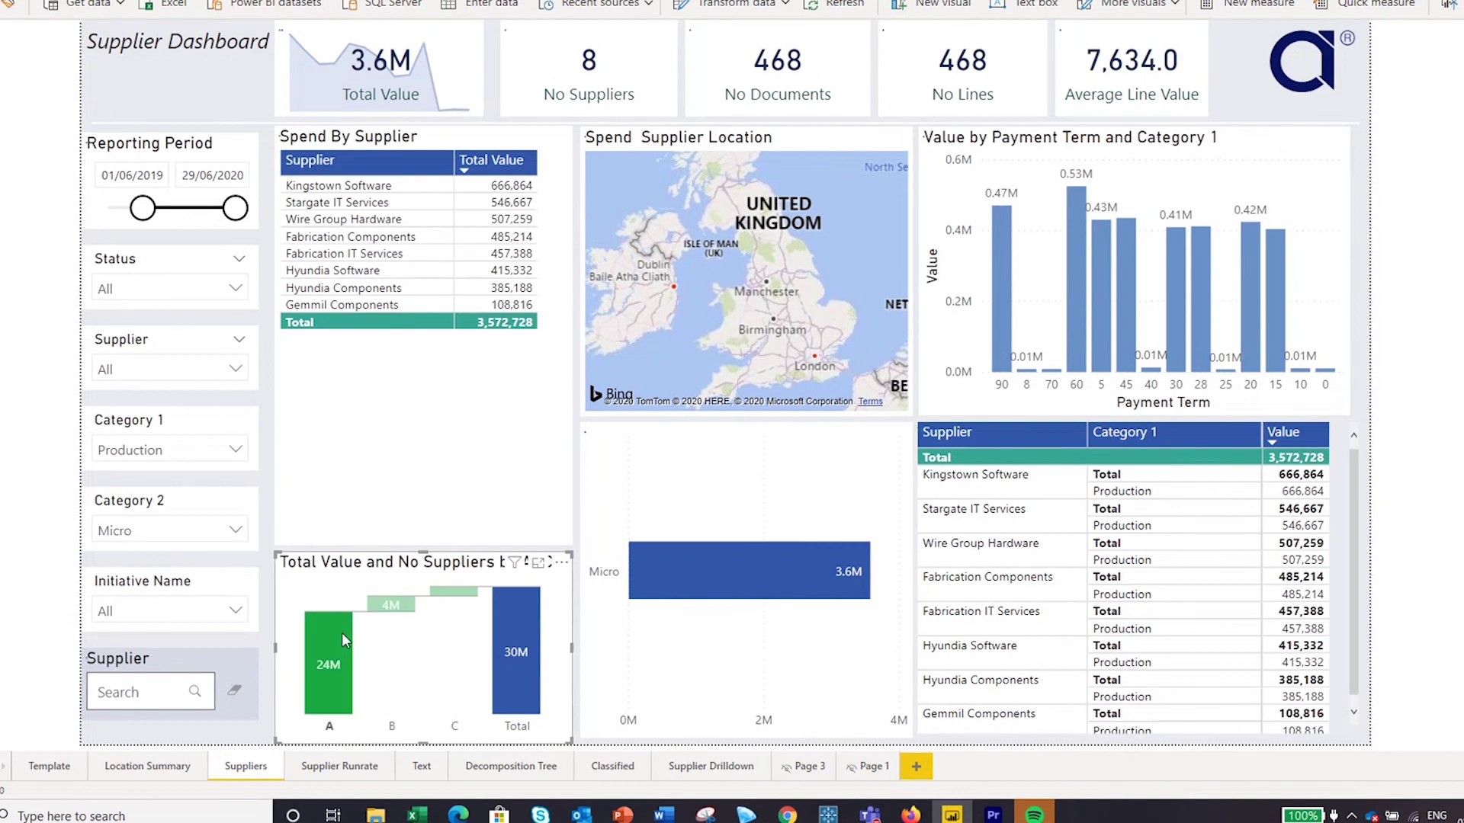